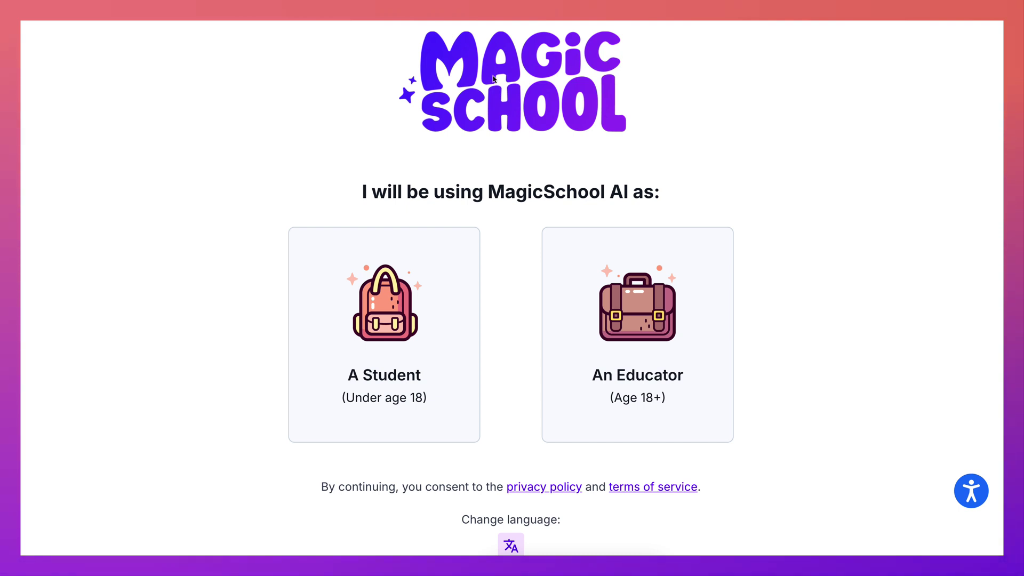
Choose the Educator option to sign in as a teacher.
click(633, 309)
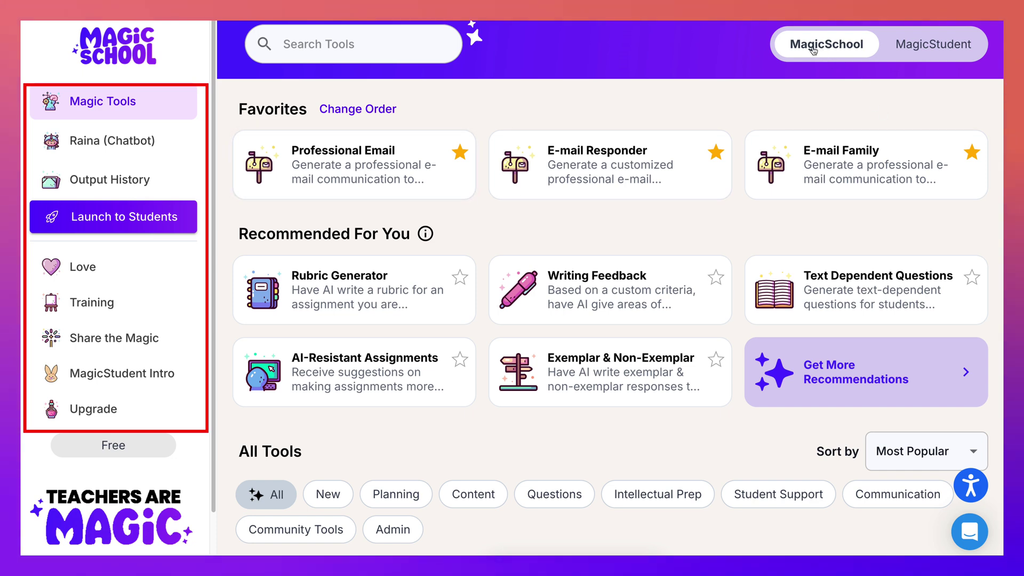
click(936, 44)
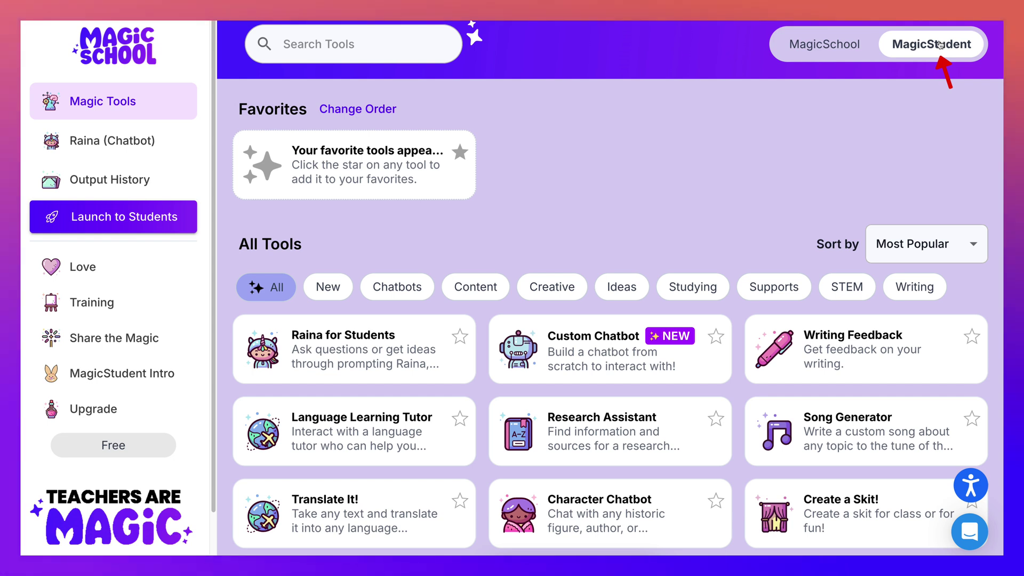
click(839, 46)
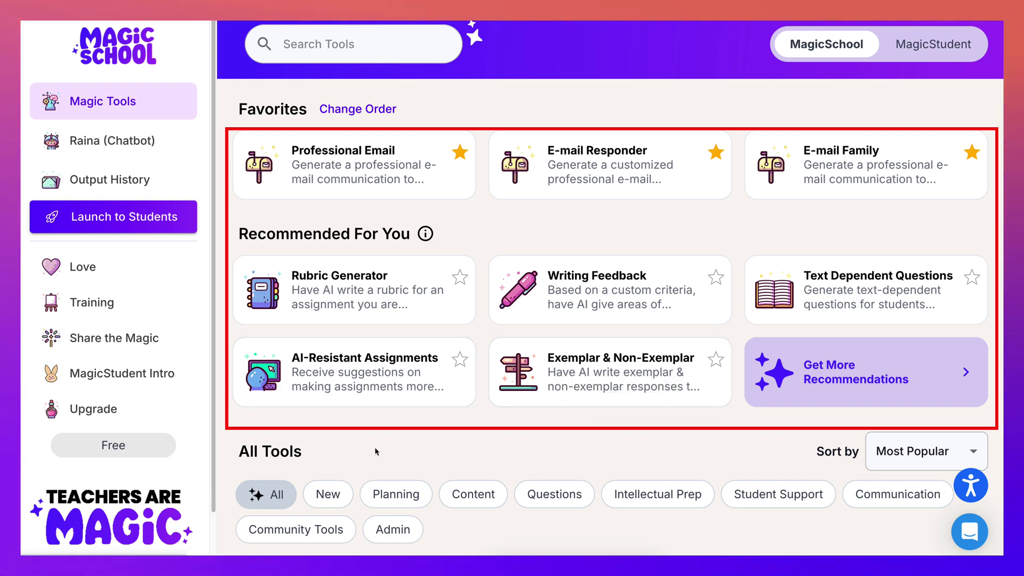
scroll(378, 452, down, 3)
Scroll down to the All Tools list showing Image Generator, Presentation Generator and Lesson Plan.
click(340, 342)
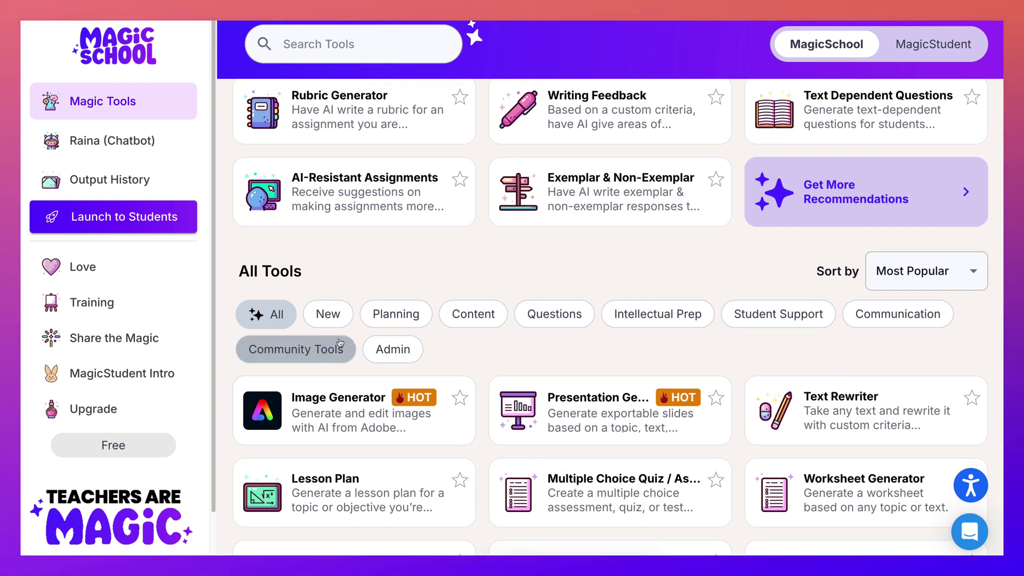
scroll(340, 343, down, 1)
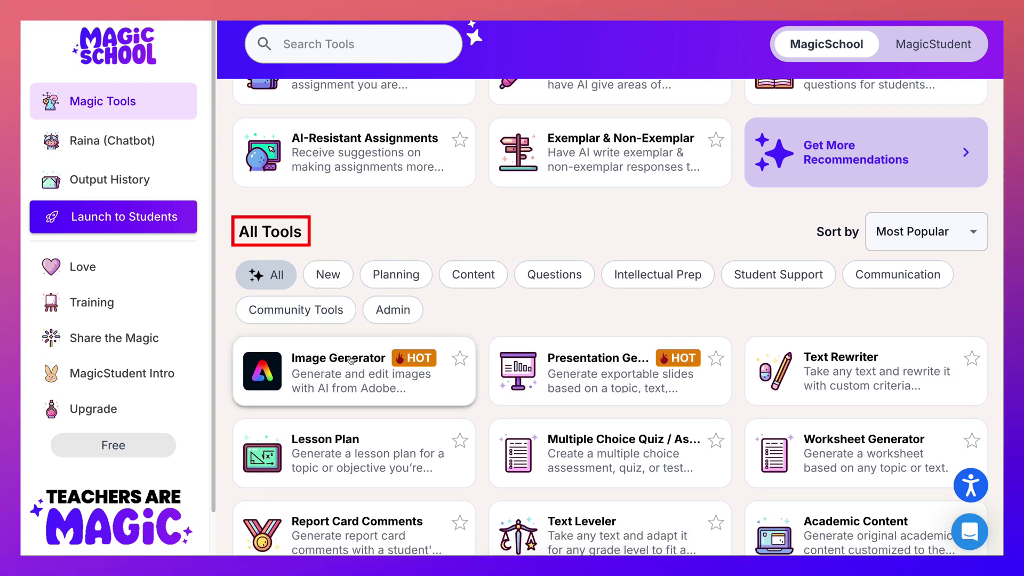
scroll(353, 363, down, 1)
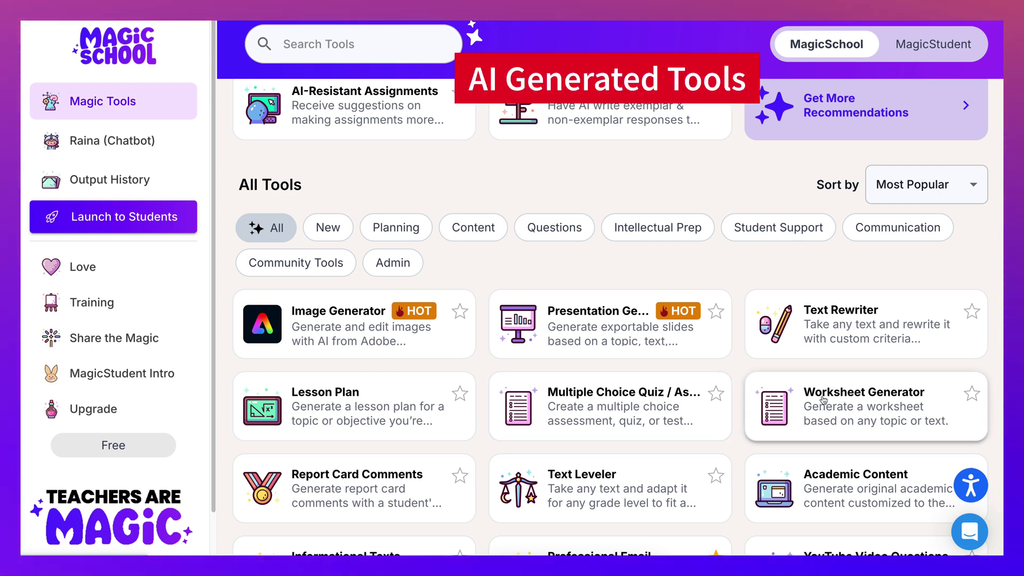
Browse the All Tools catalog across categories like Planning, Content, Questions and Communication.
scroll(826, 401, down, 3)
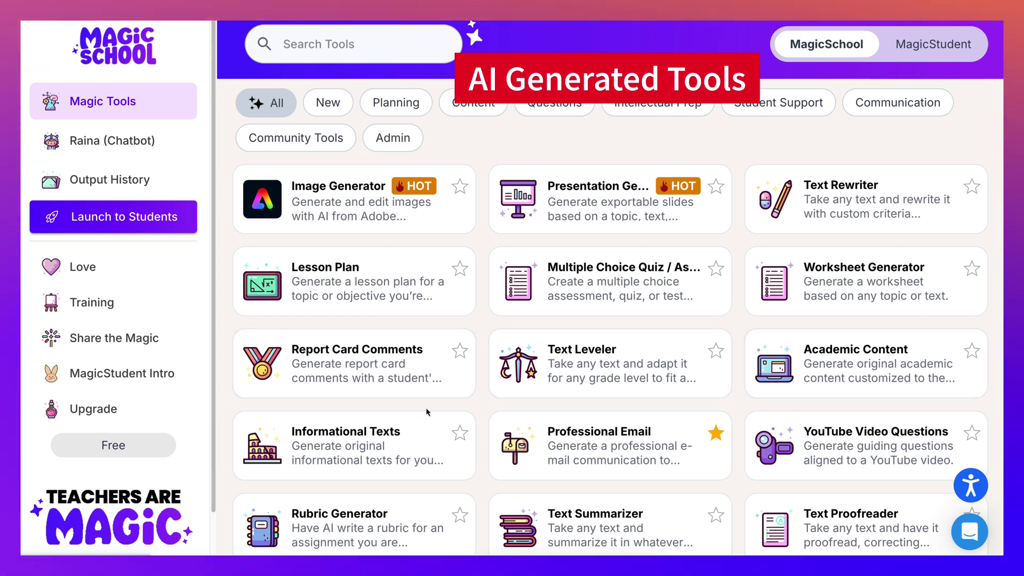
scroll(358, 416, down, 2)
scroll(359, 415, down, 1)
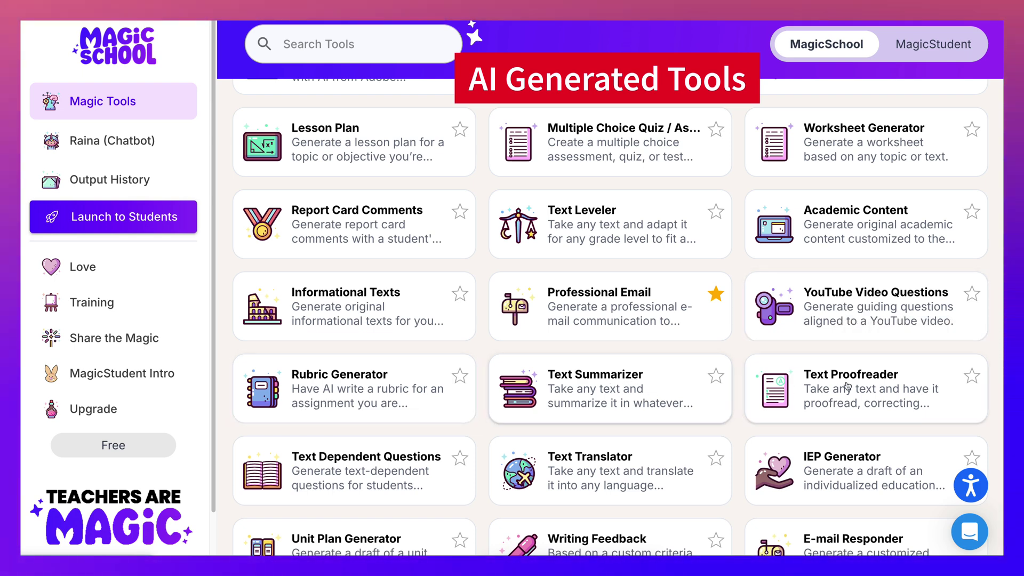
scroll(487, 419, down, 2)
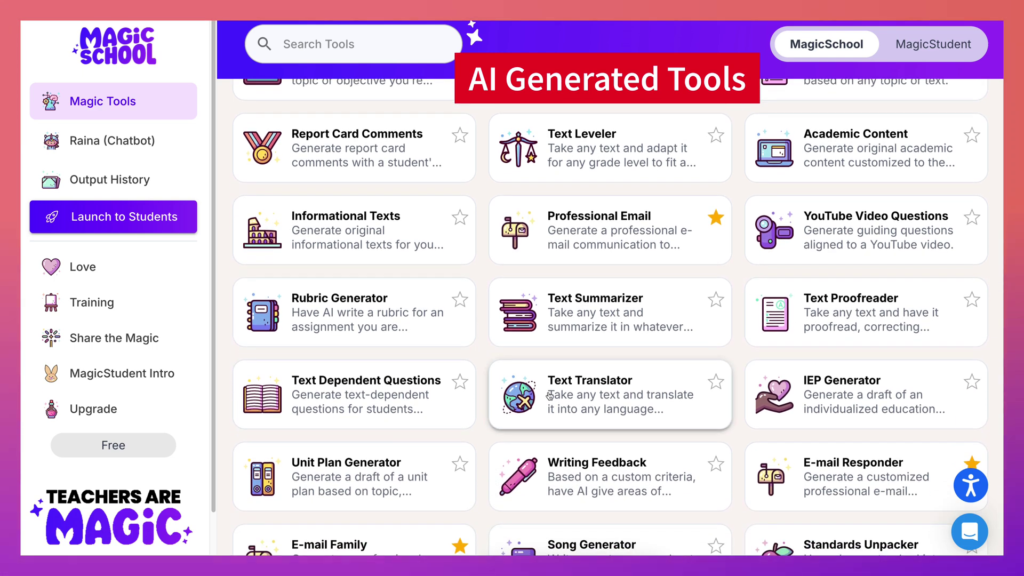
scroll(549, 396, down, 3)
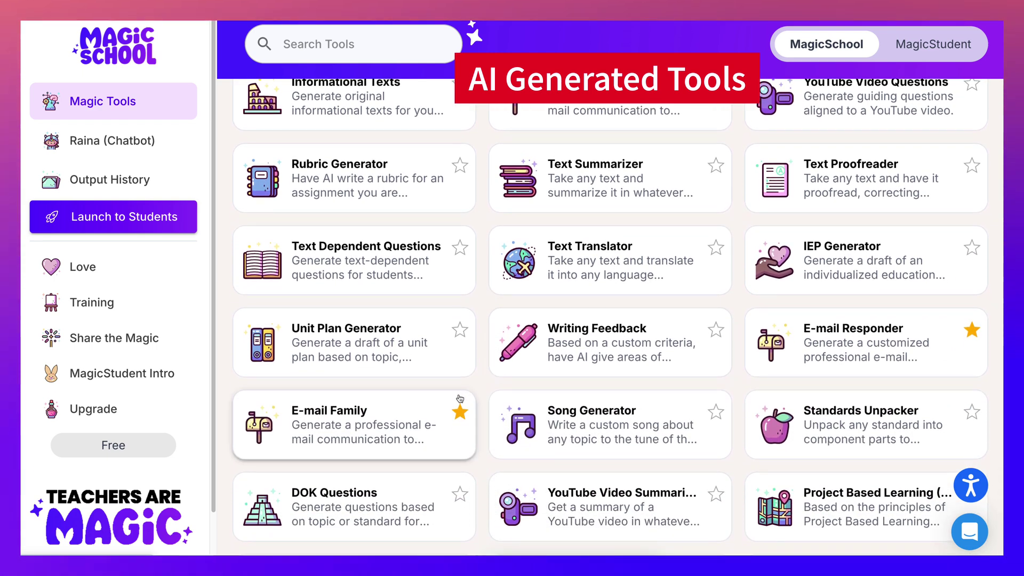
scroll(453, 399, down, 1)
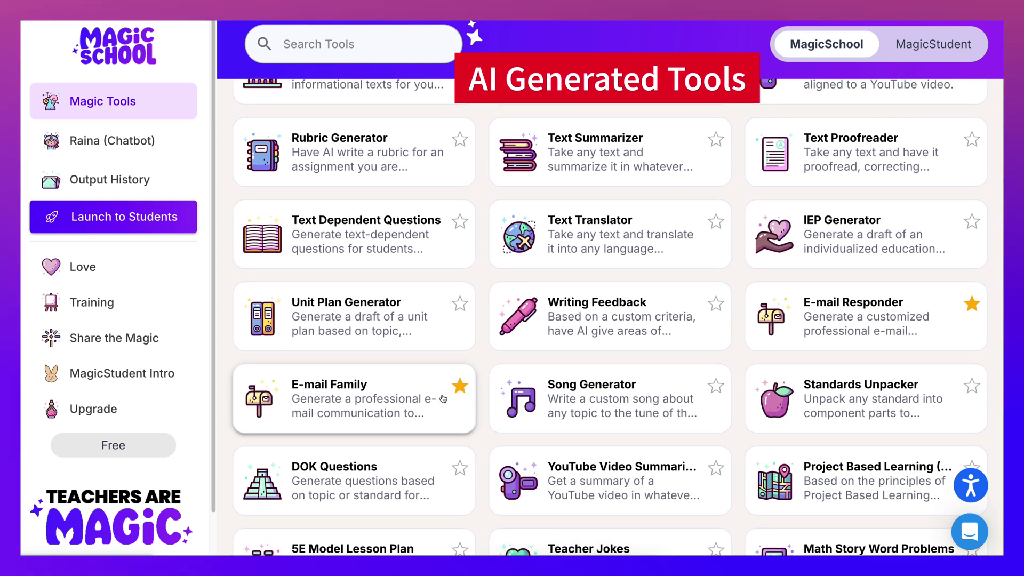
scroll(475, 395, down, 2)
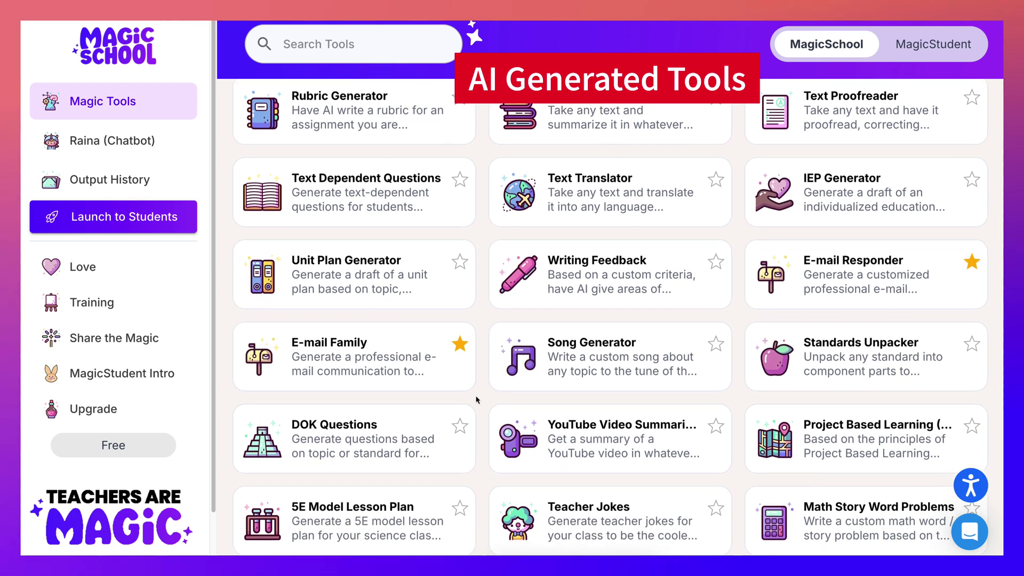
scroll(476, 399, down, 3)
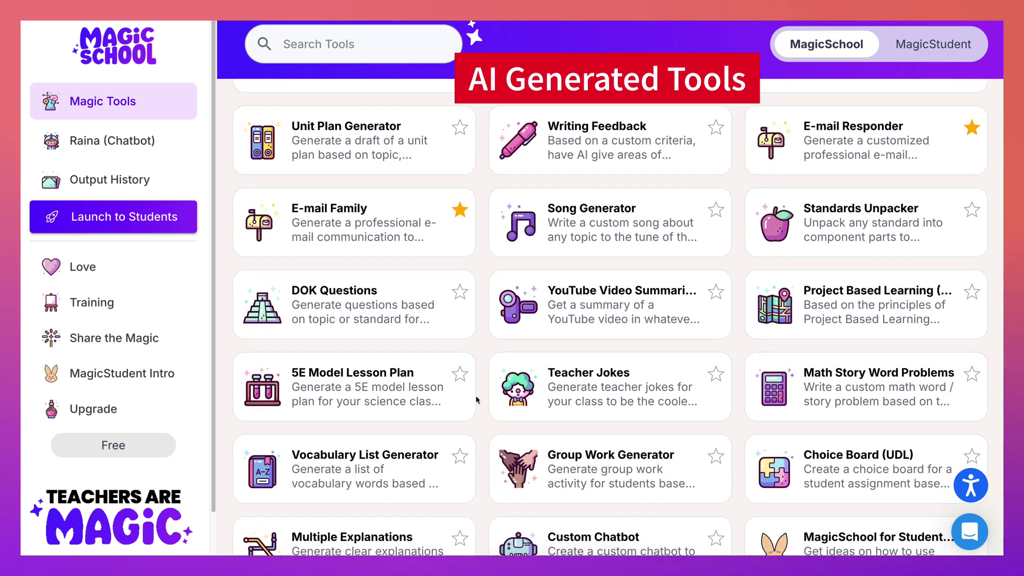
scroll(476, 400, down, 2)
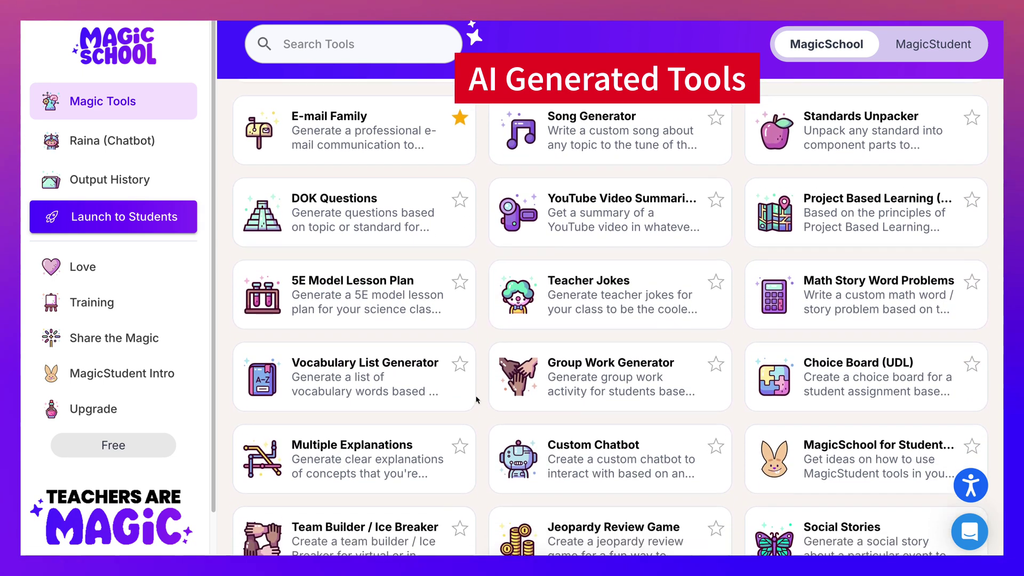
scroll(478, 400, down, 1)
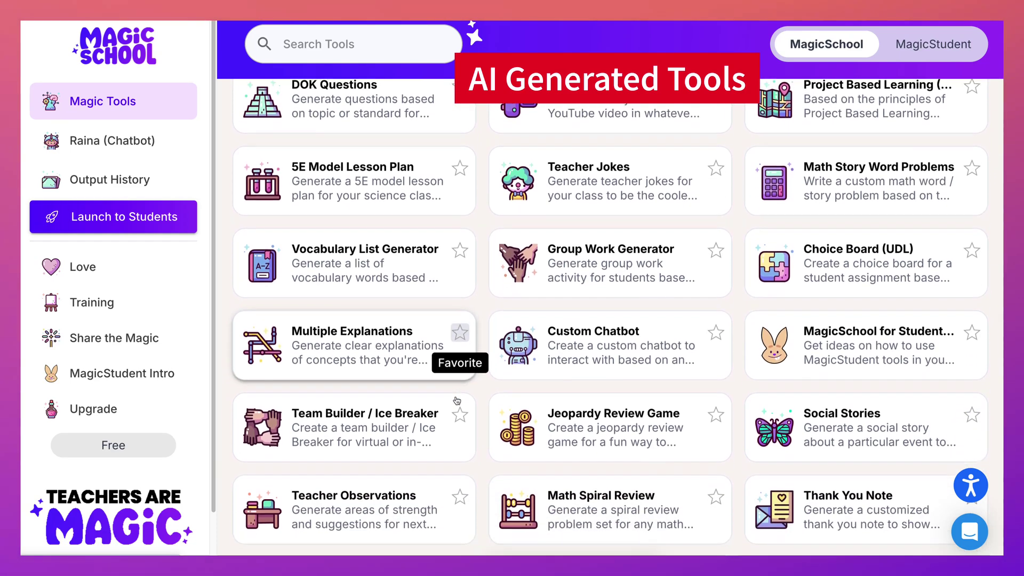
scroll(484, 401, down, 2)
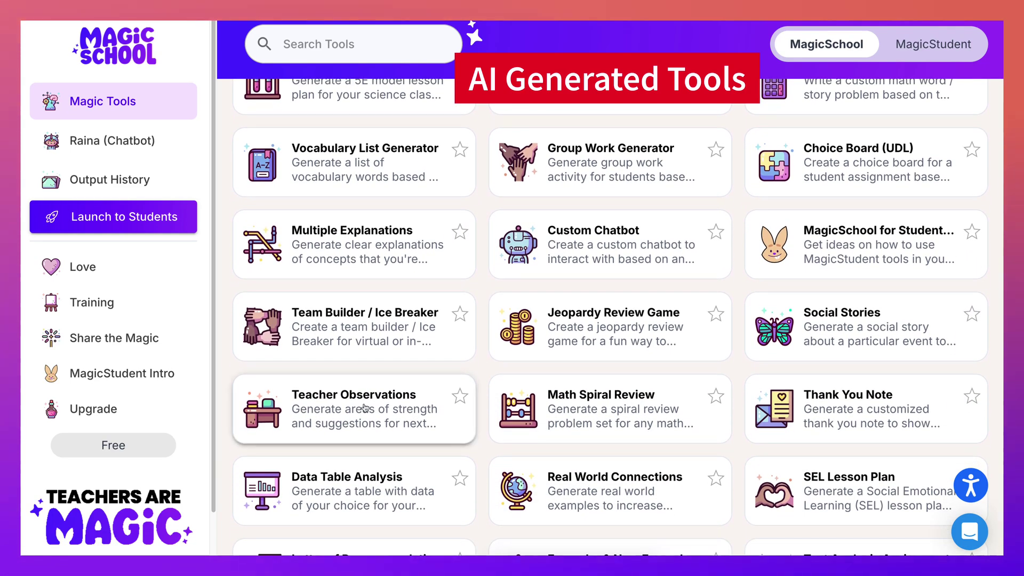
scroll(484, 405, down, 2)
scroll(589, 422, down, 4)
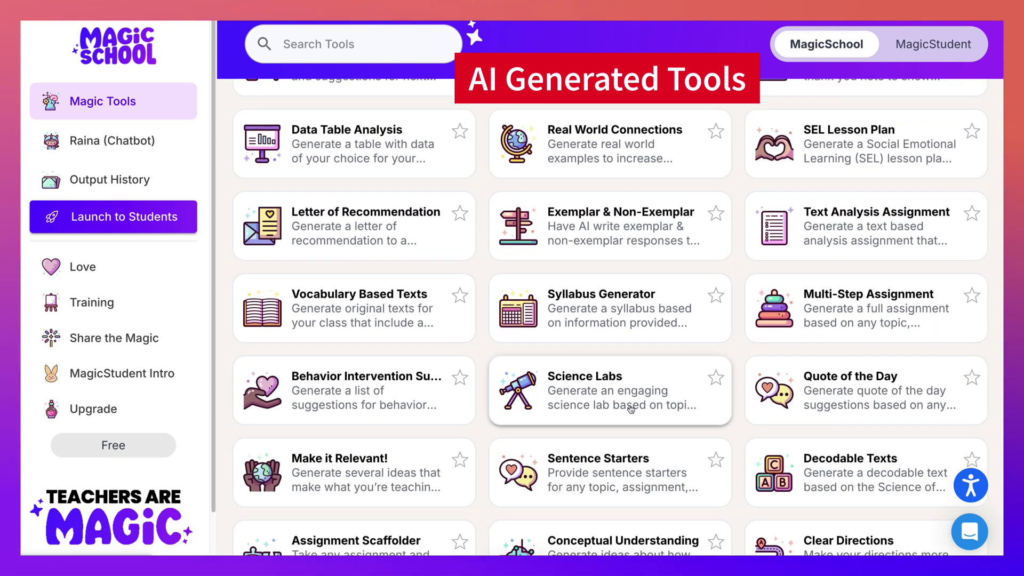
scroll(631, 409, down, 1)
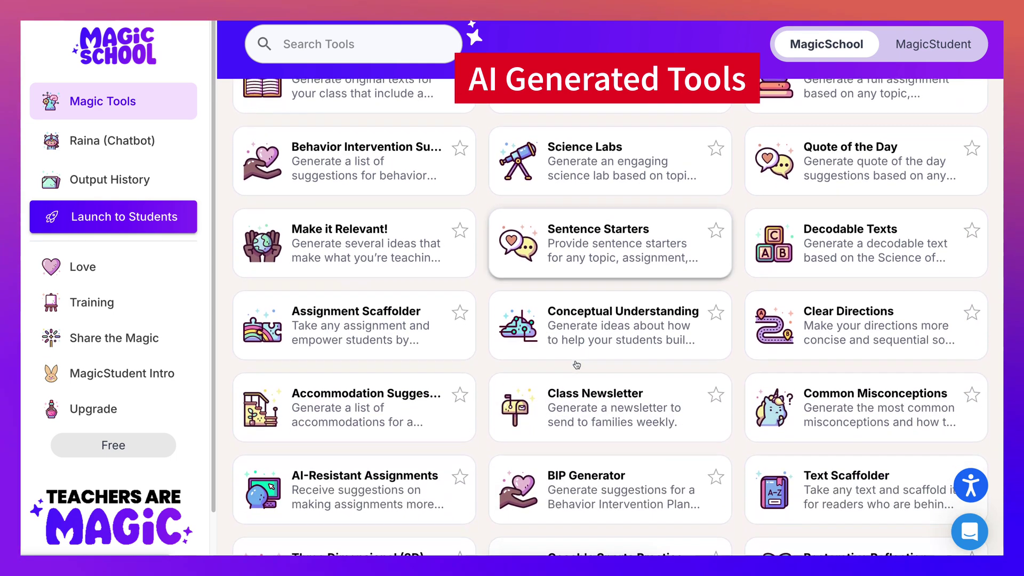
scroll(576, 365, up, 5)
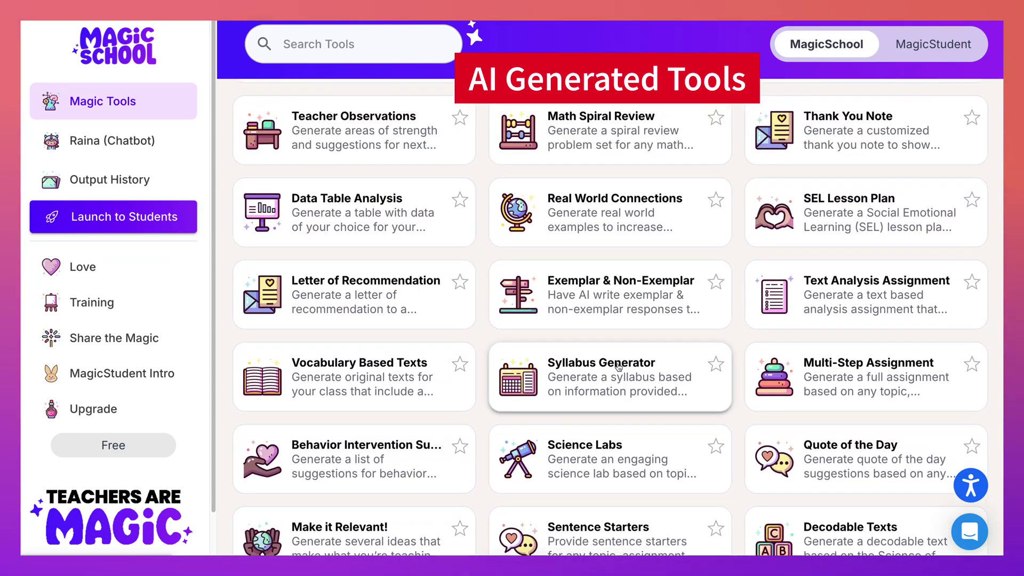
scroll(618, 368, up, 10)
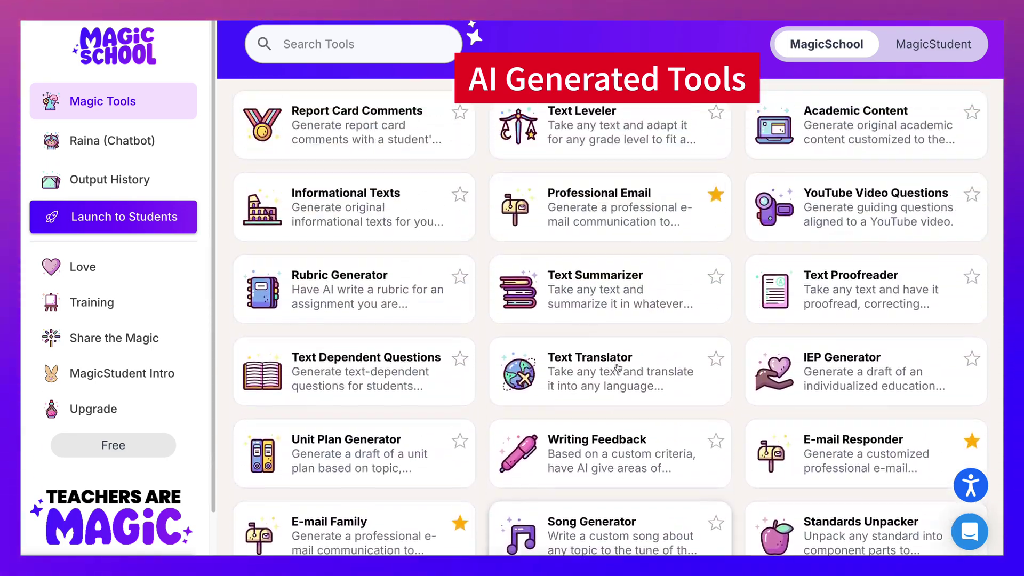
scroll(618, 368, down, 5)
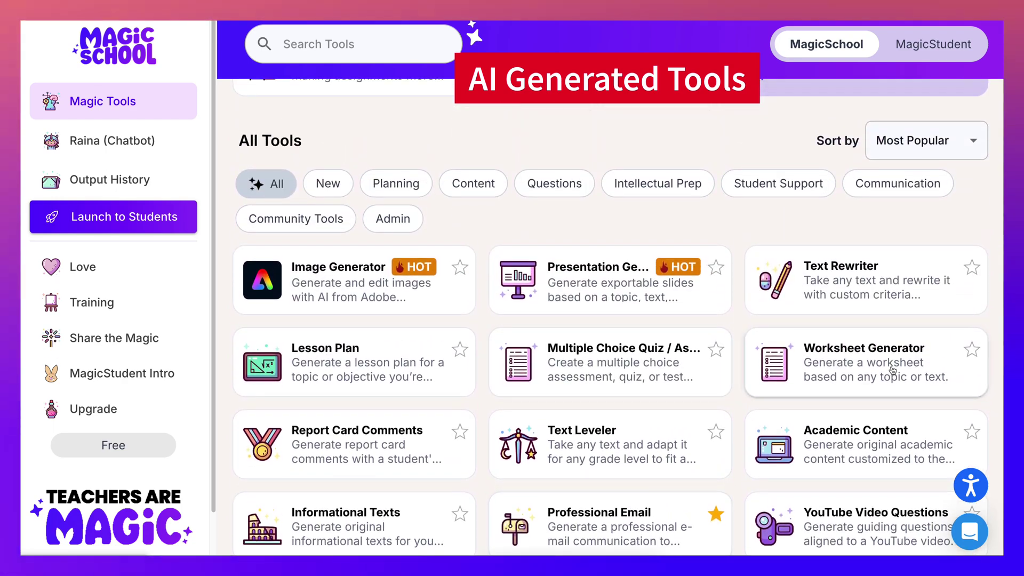
scroll(890, 370, down, 2)
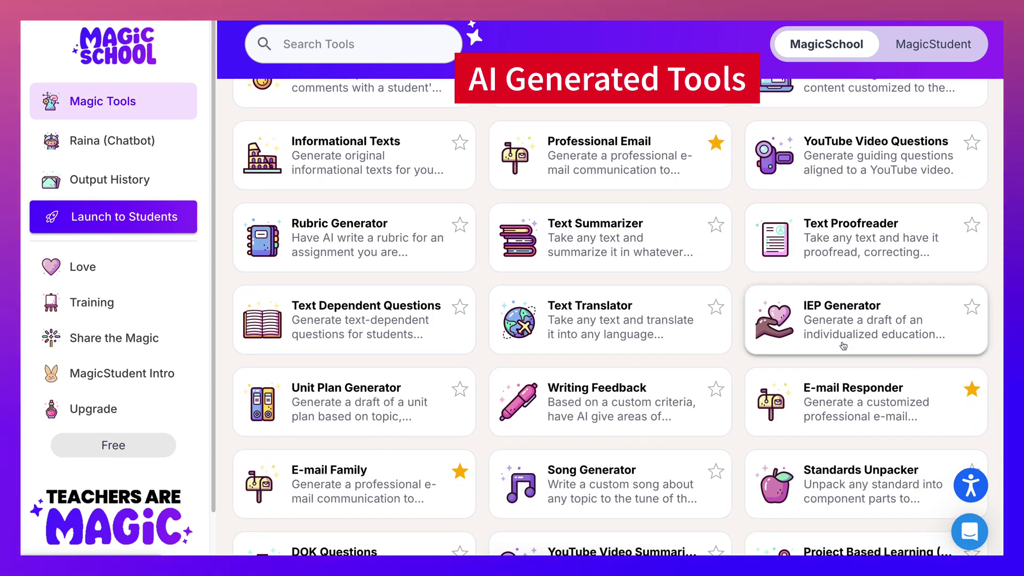
scroll(850, 348, down, 5)
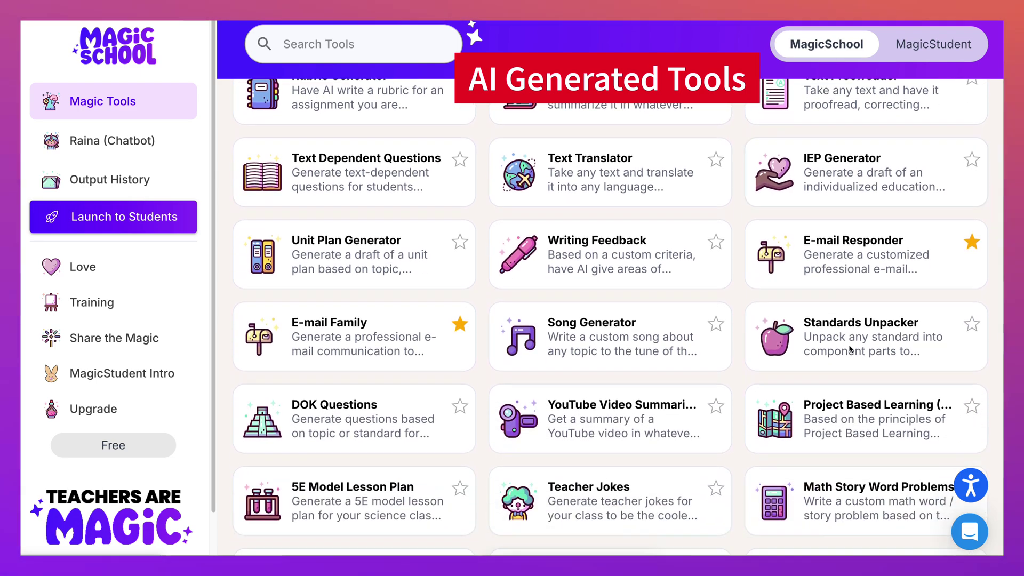
scroll(850, 348, down, 2)
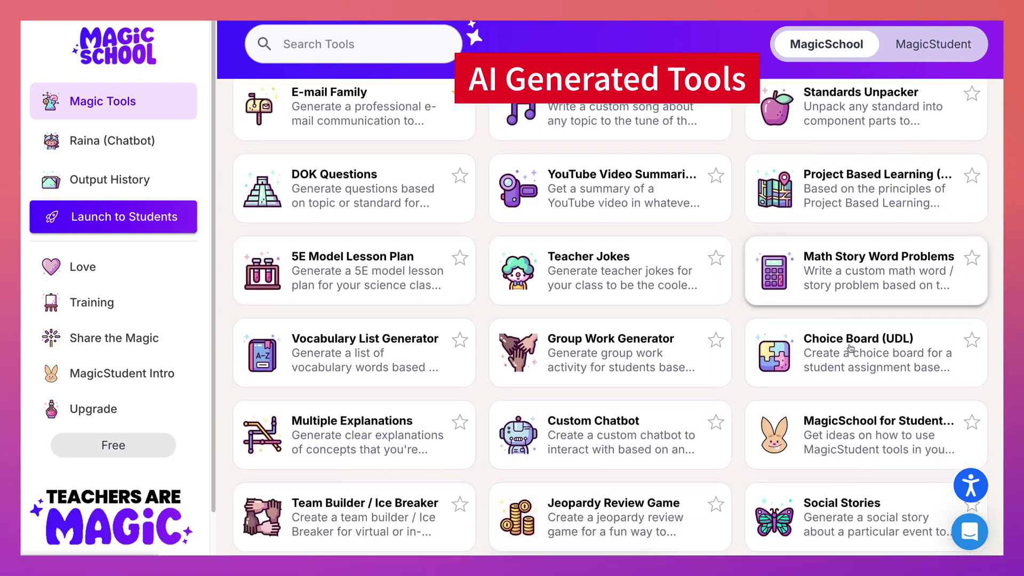
scroll(850, 349, down, 1)
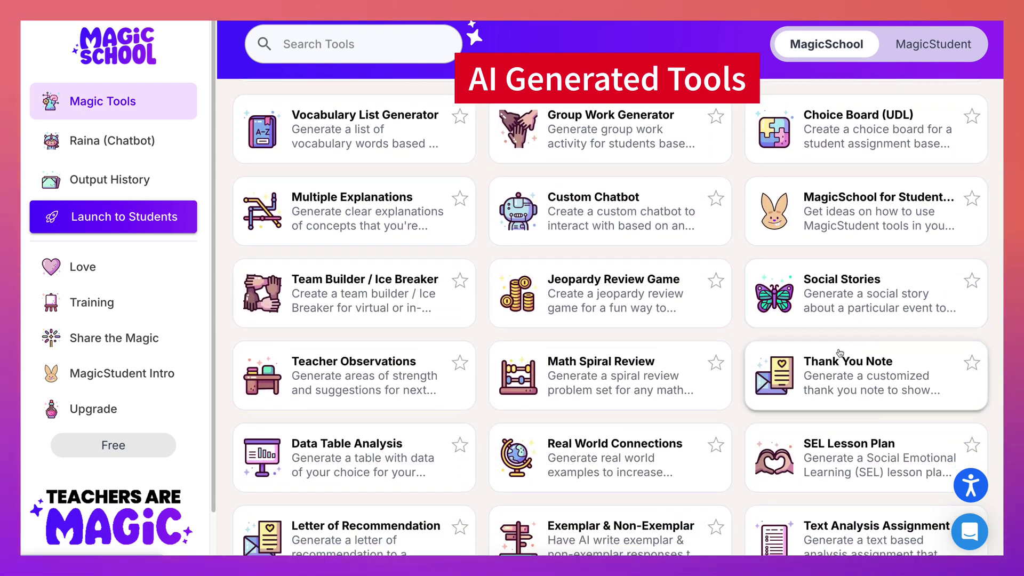
scroll(840, 353, down, 3)
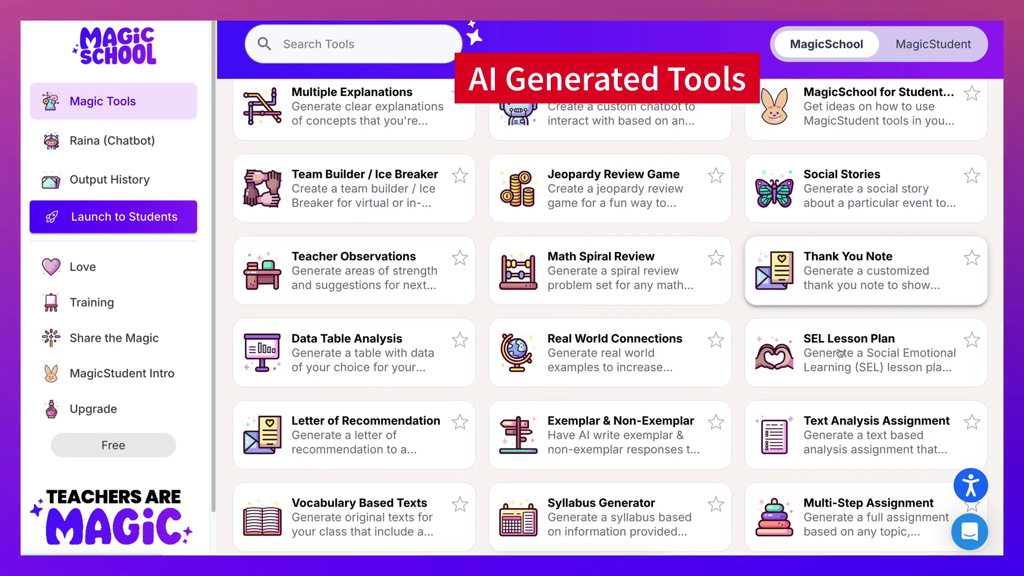
scroll(840, 353, down, 1)
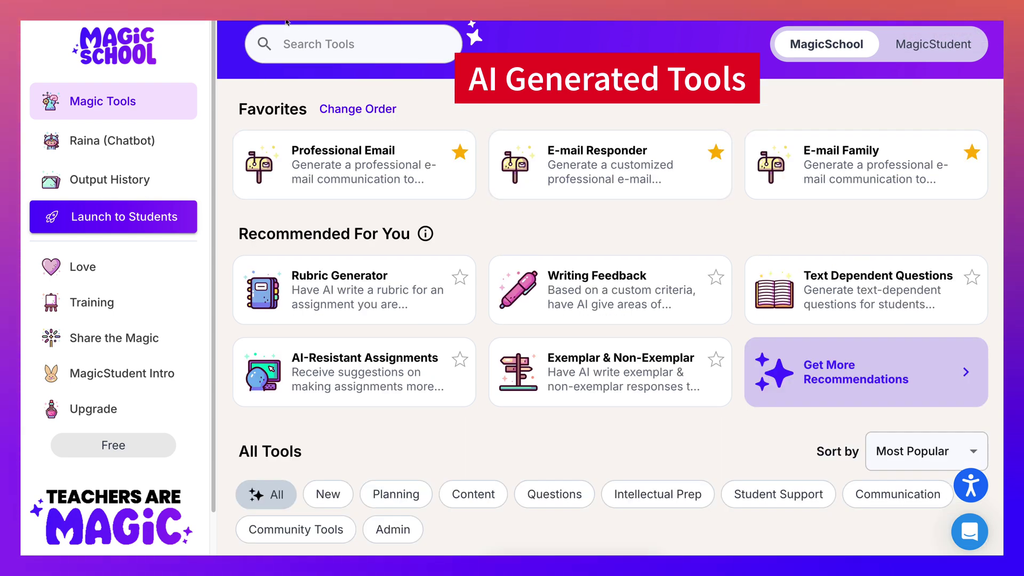
Search the tools for 'Youtube' and open the YouTube Video Summarizer.
click(307, 46)
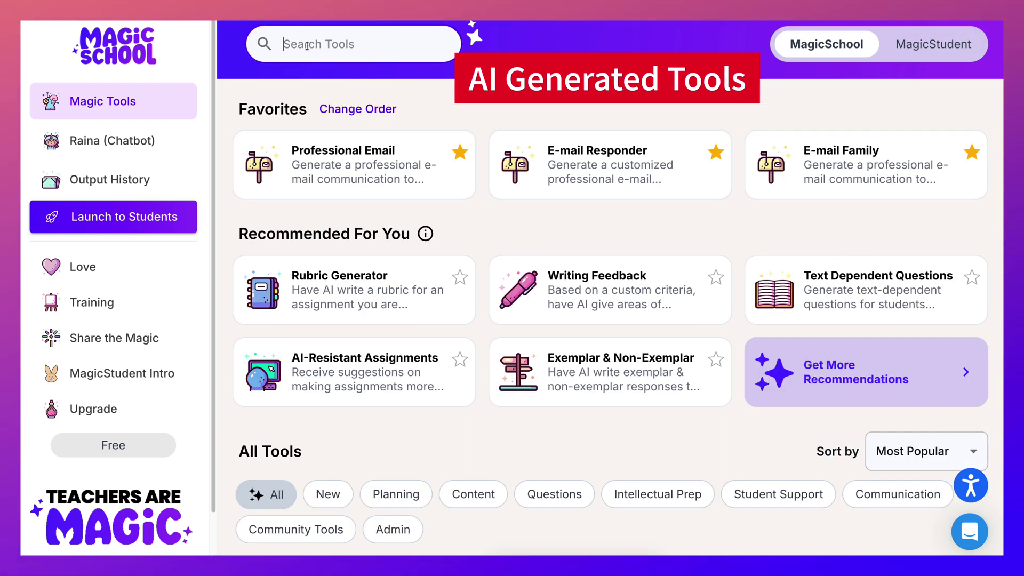
text(Youtube)
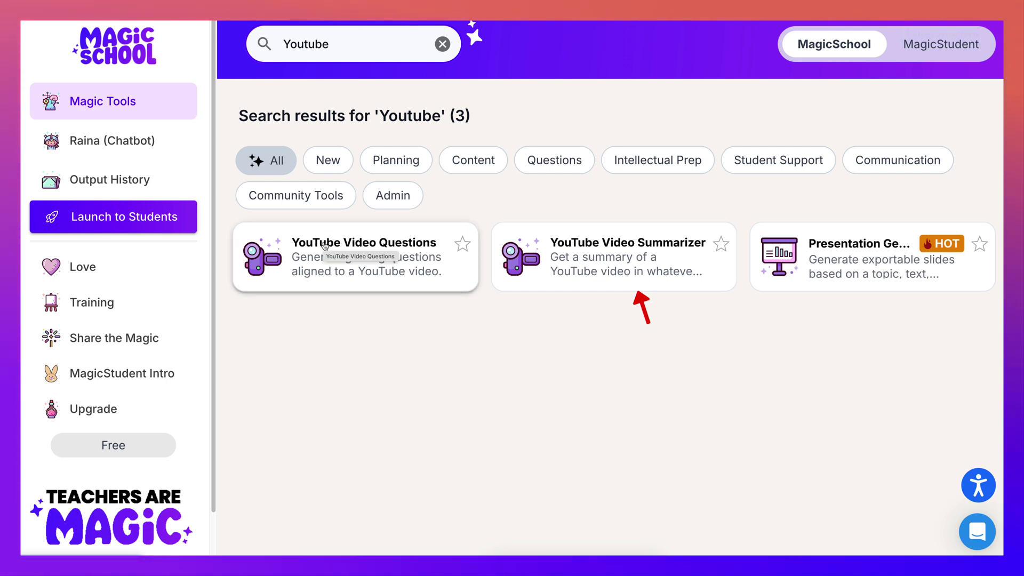
click(578, 249)
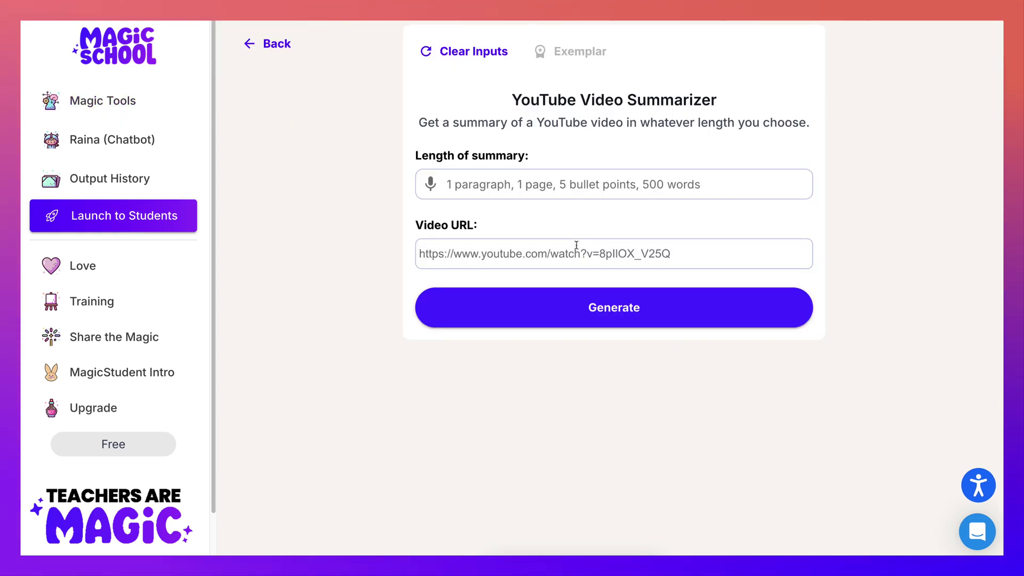
Paste the YouTube video link, request '10 paragraphs no bullet points or headings', and generate.
click(441, 253)
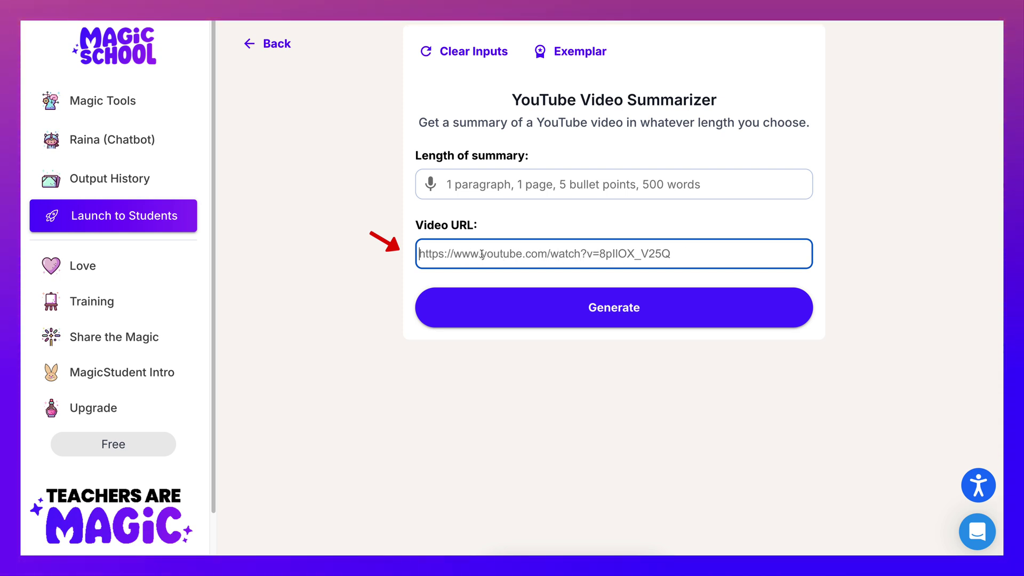
text(https://www.youtube.com/watch?v=A25tVbCO0TM)
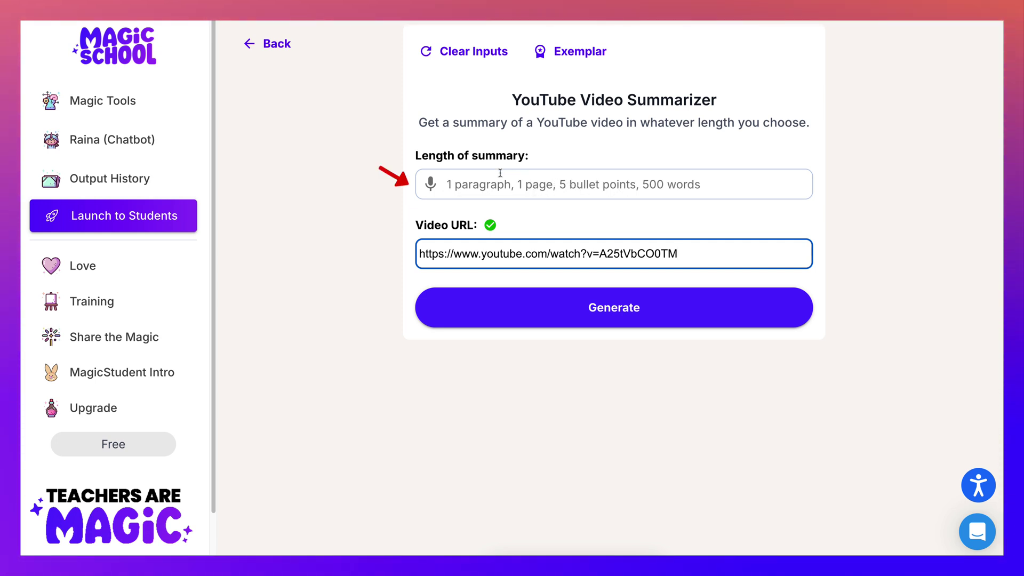
click(449, 184)
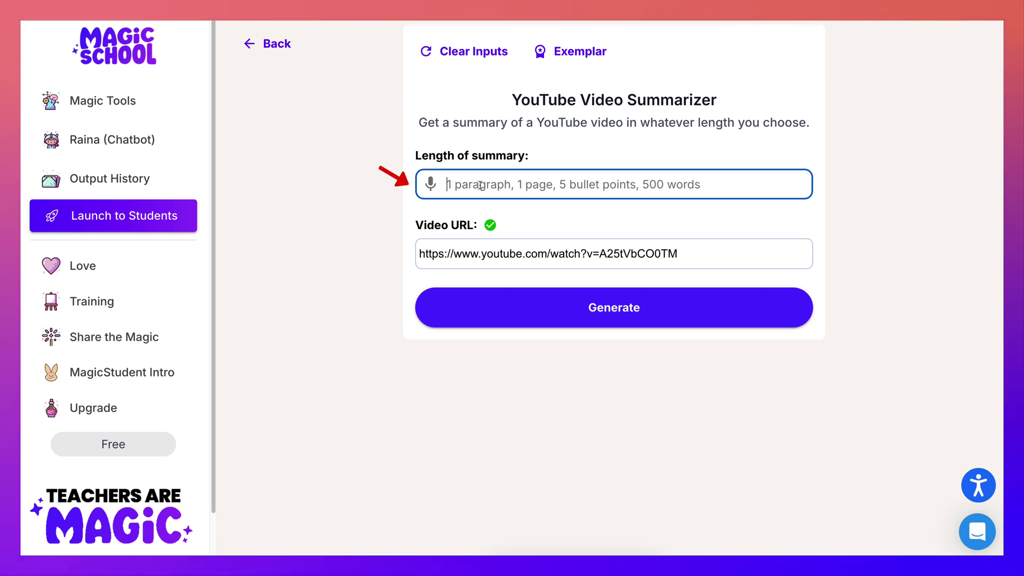
text(10 paragraphs no bullet points or headings)
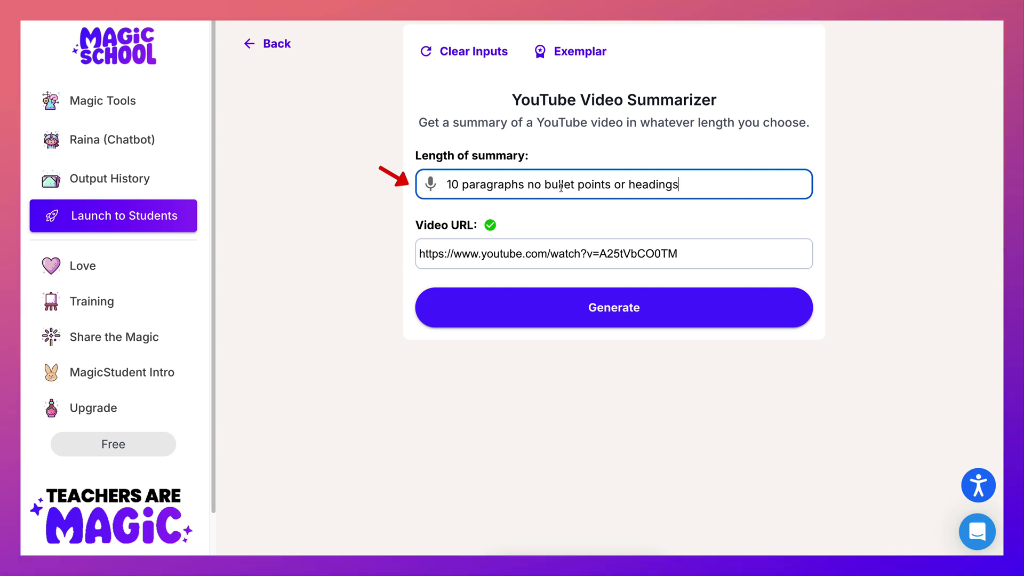
click(613, 308)
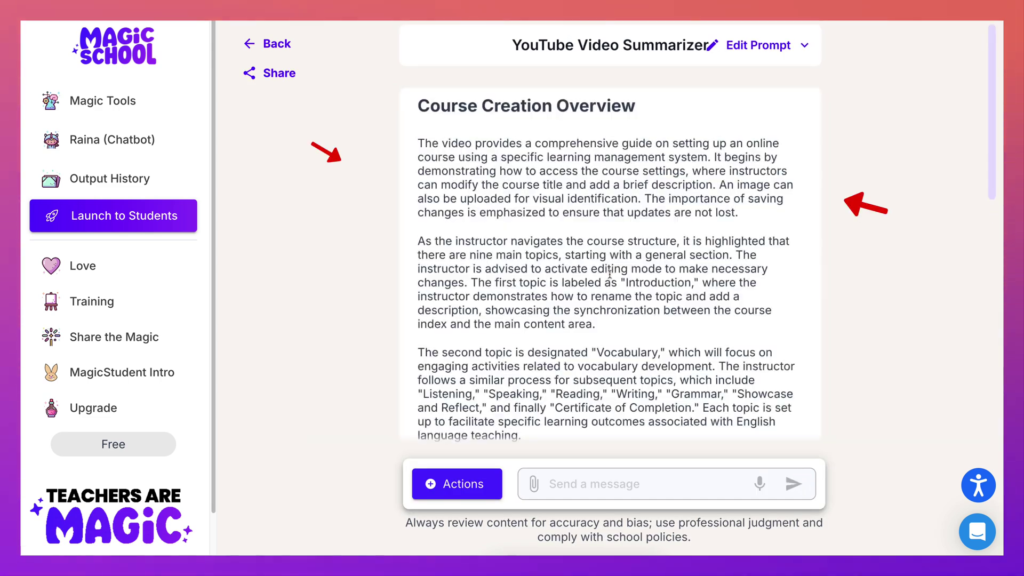
Scroll through the Course Creation Overview summary to its conclusion and back to the top.
scroll(608, 274, down, 6)
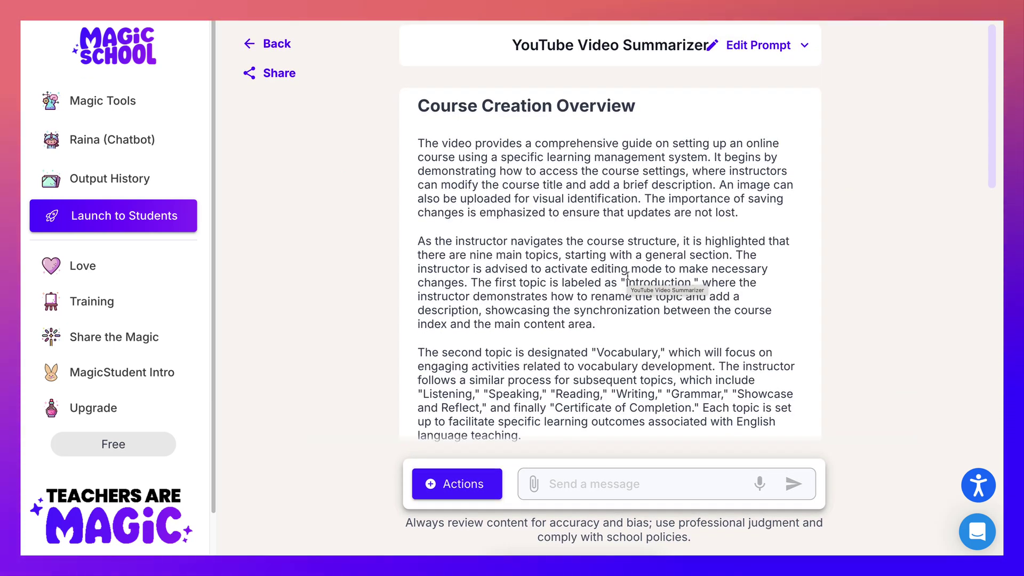
scroll(627, 275, down, 1)
scroll(627, 276, down, 5)
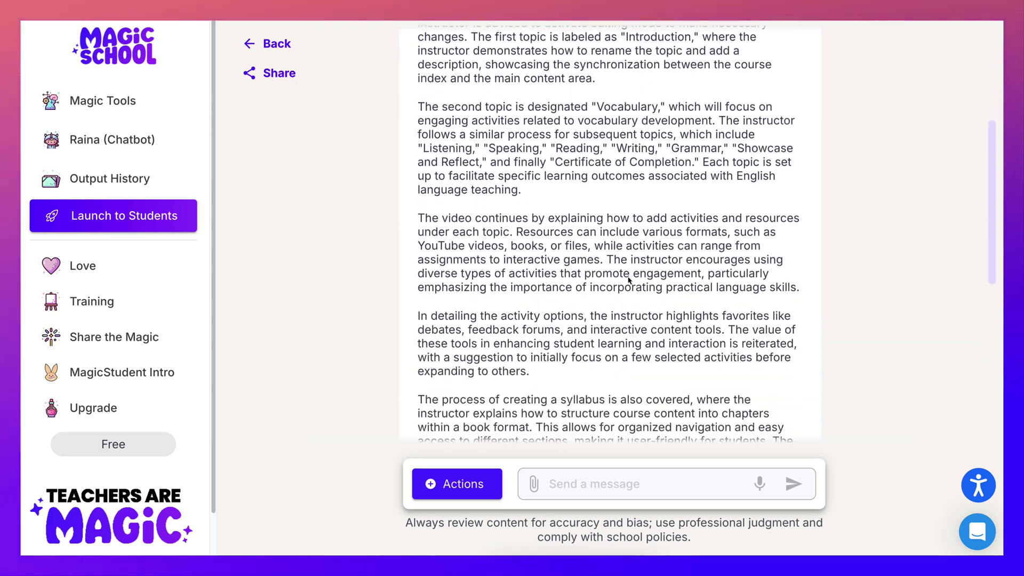
scroll(627, 276, down, 5)
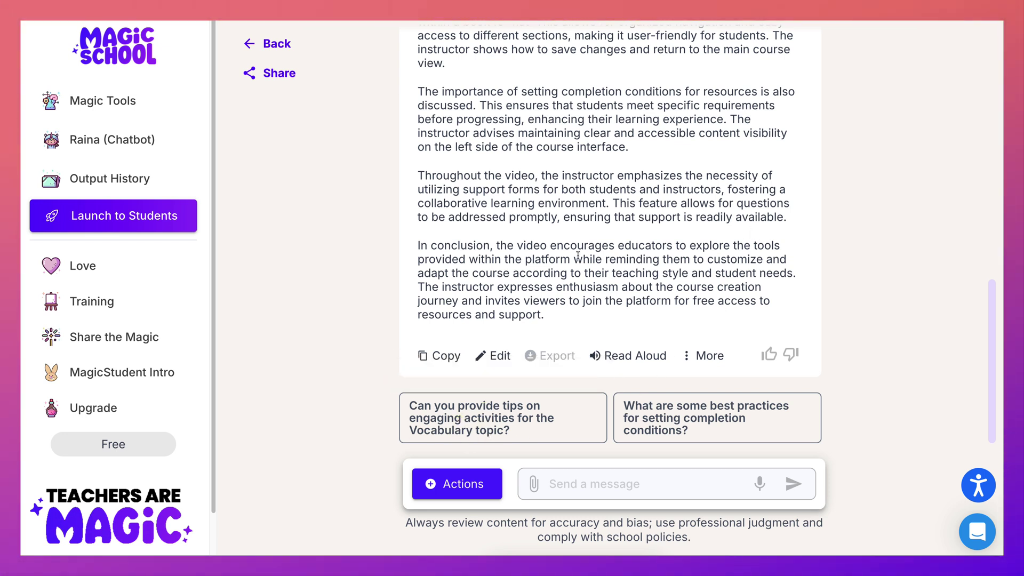
scroll(580, 257, up, 6)
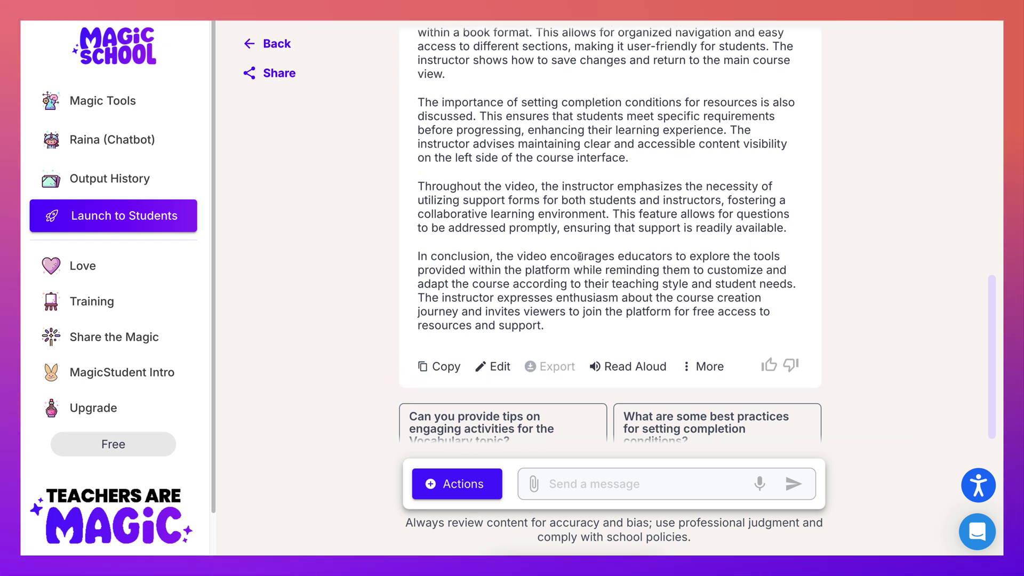
scroll(581, 259, up, 5)
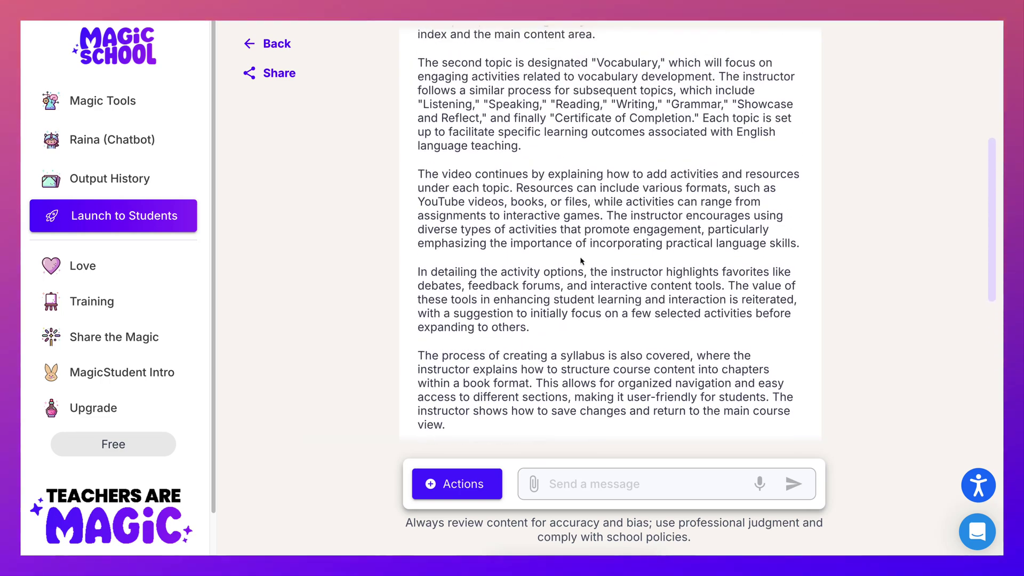
scroll(581, 260, up, 2)
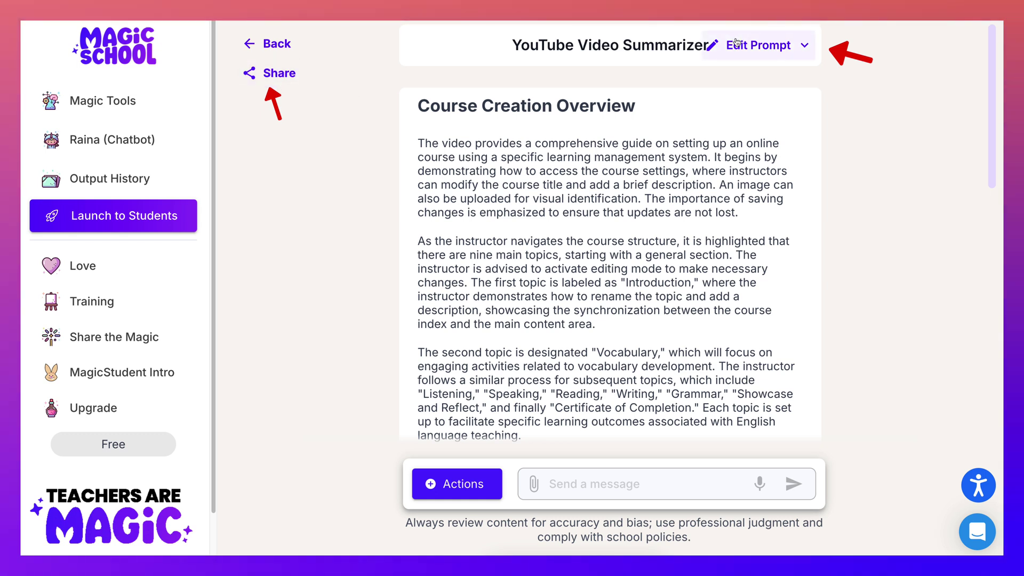
Show the original inputs and set up a Translate action targeting Romanian - Română.
click(802, 47)
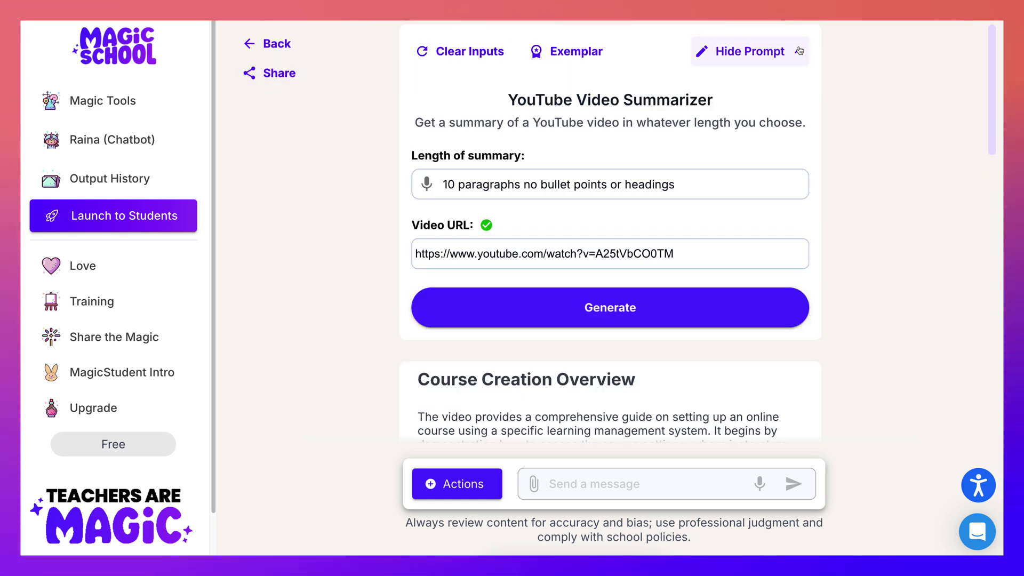
click(456, 486)
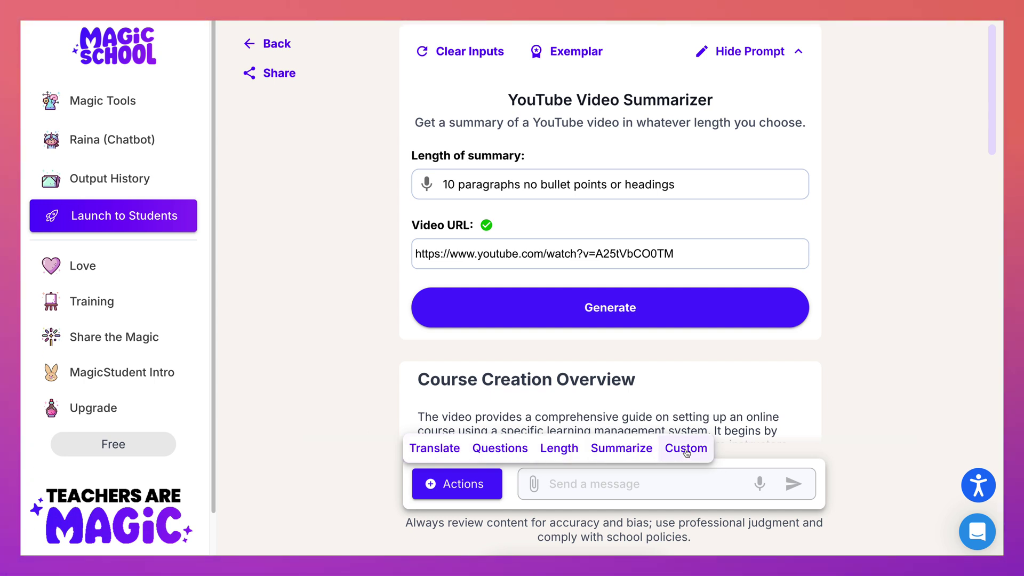
click(430, 453)
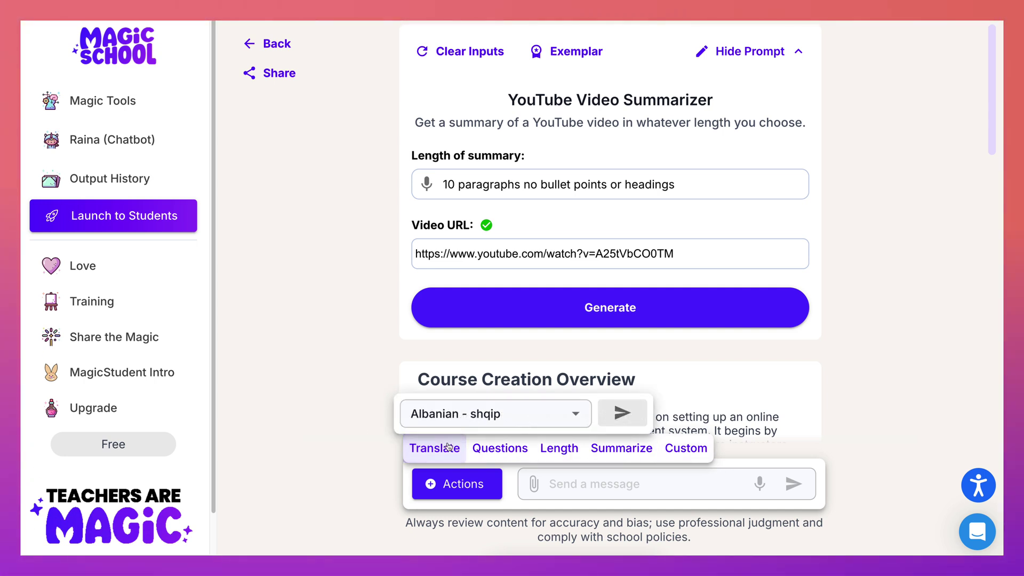
click(576, 414)
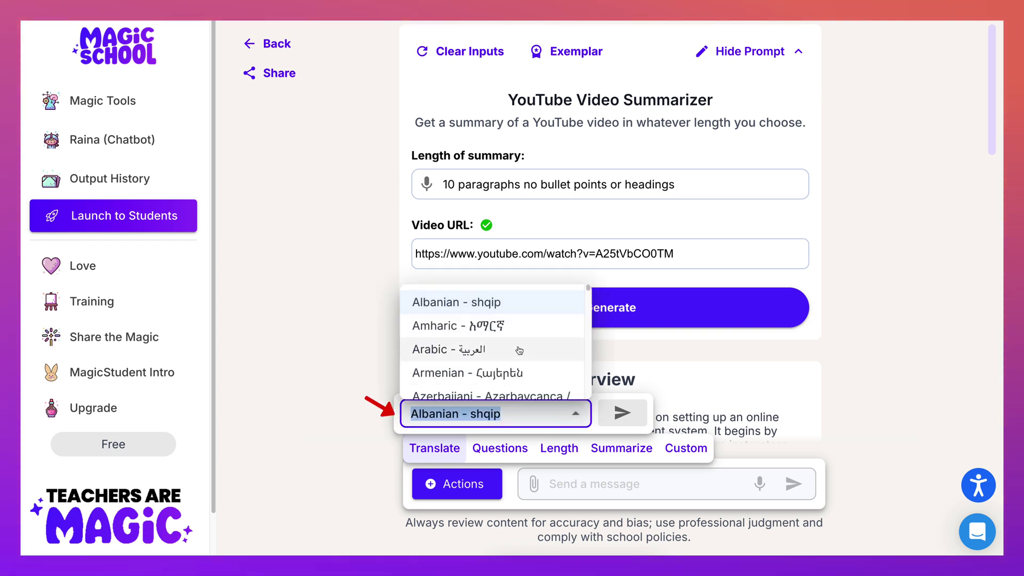
scroll(513, 373, down, 3)
scroll(514, 373, down, 8)
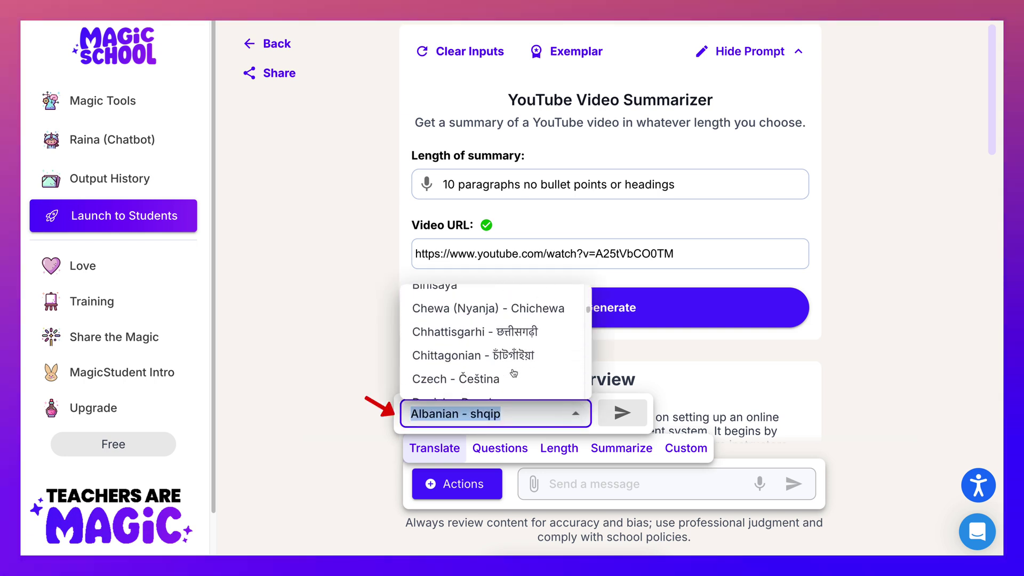
scroll(514, 373, down, 5)
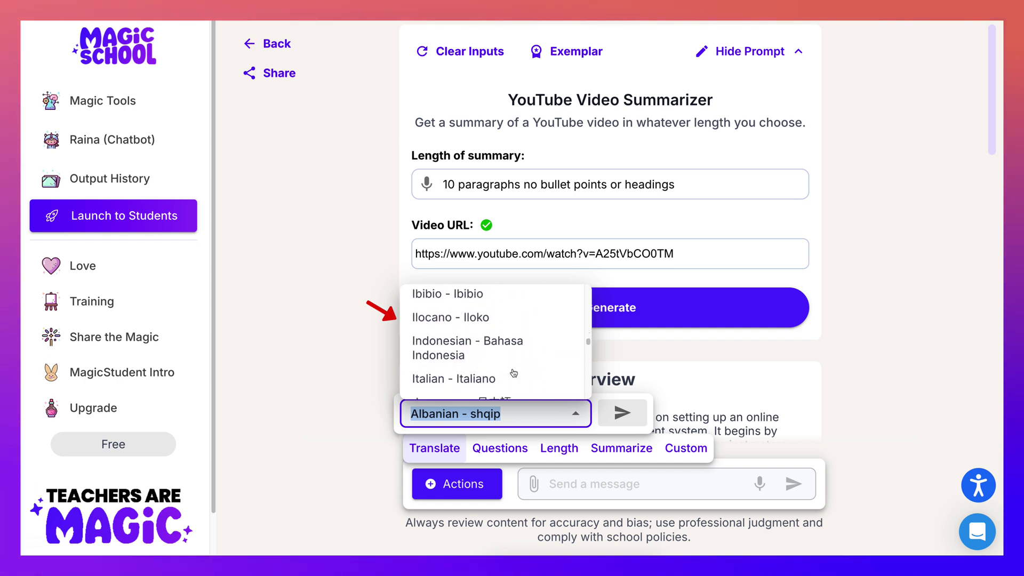
scroll(514, 373, down, 3)
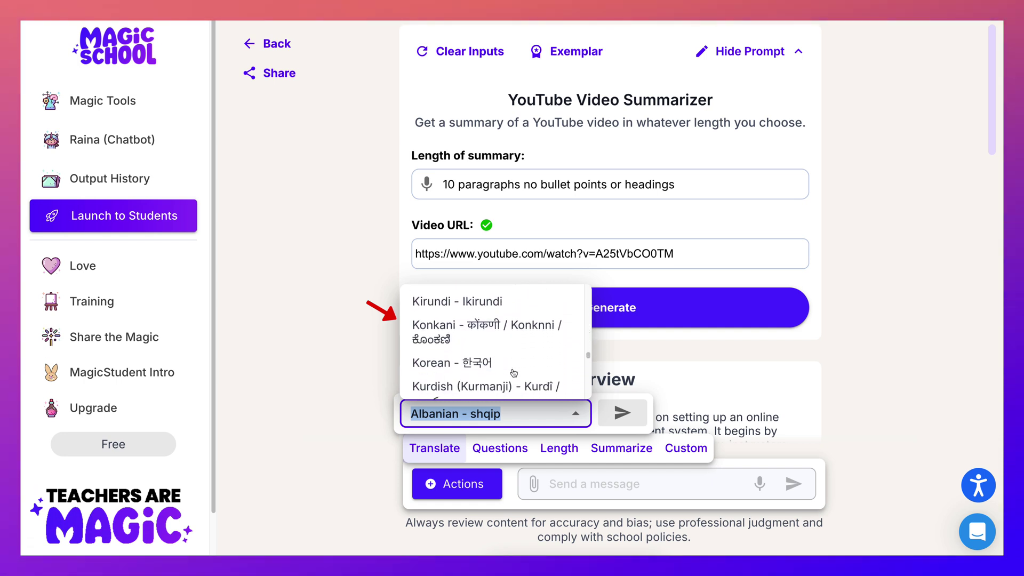
scroll(513, 373, down, 4)
scroll(495, 342, down, 3)
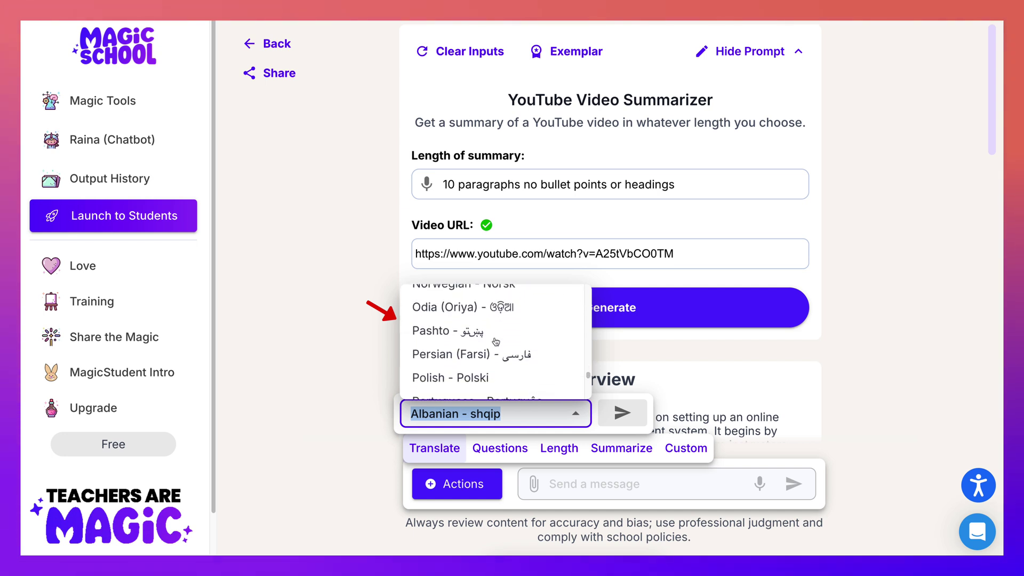
scroll(495, 342, down, 1)
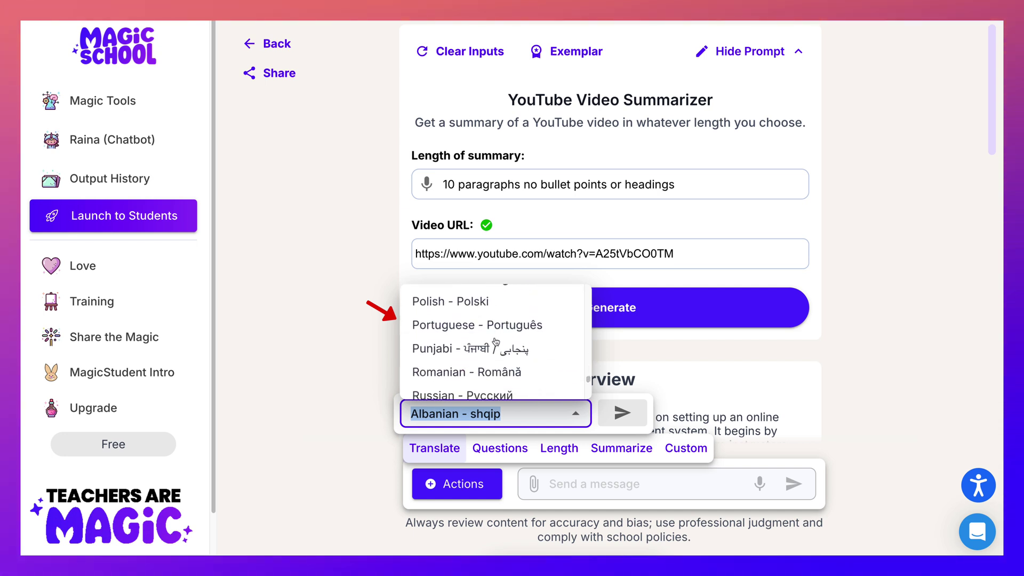
click(448, 372)
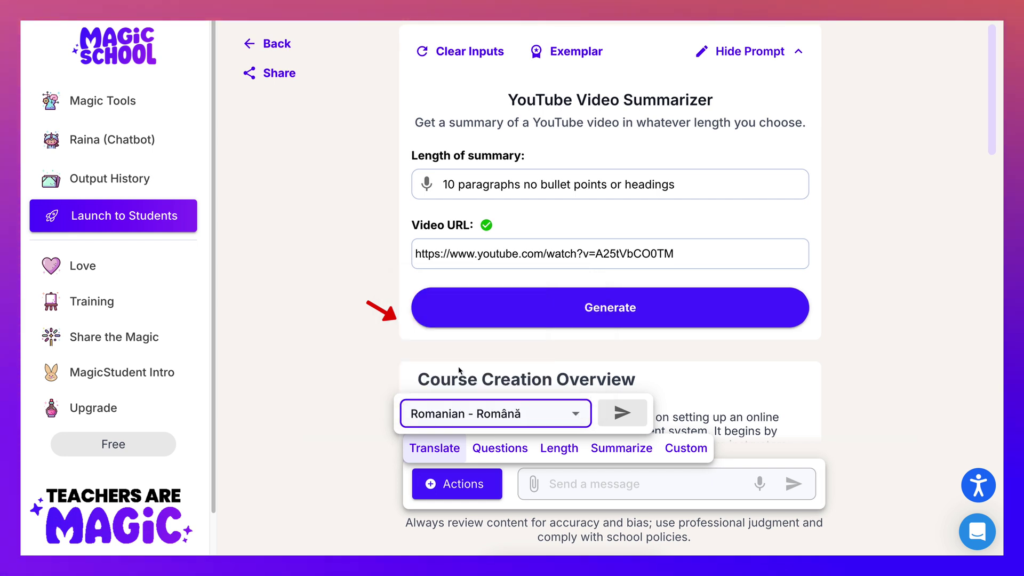
Send the Romanian translation request and have the Romanian summary read aloud.
click(621, 412)
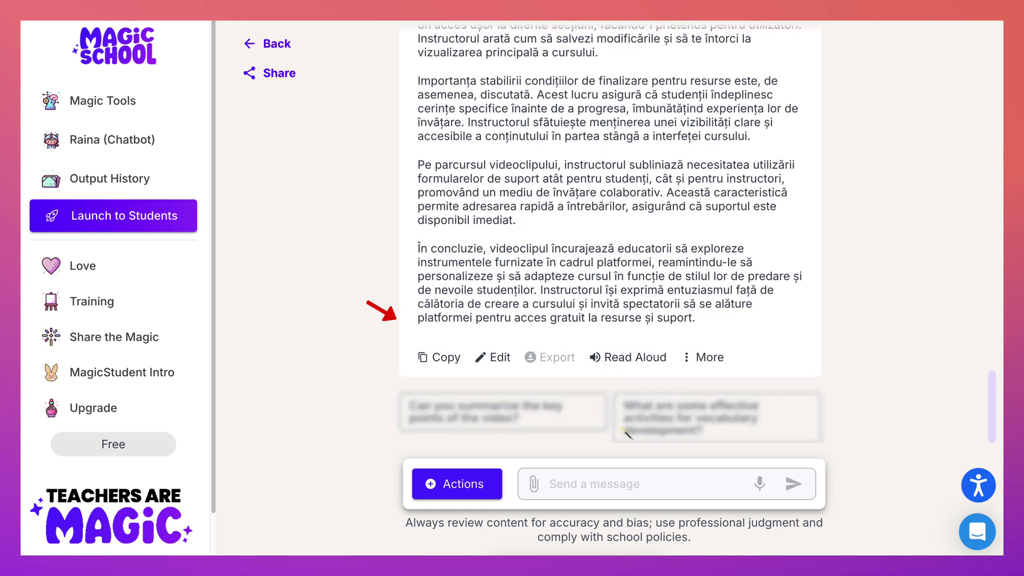
click(594, 356)
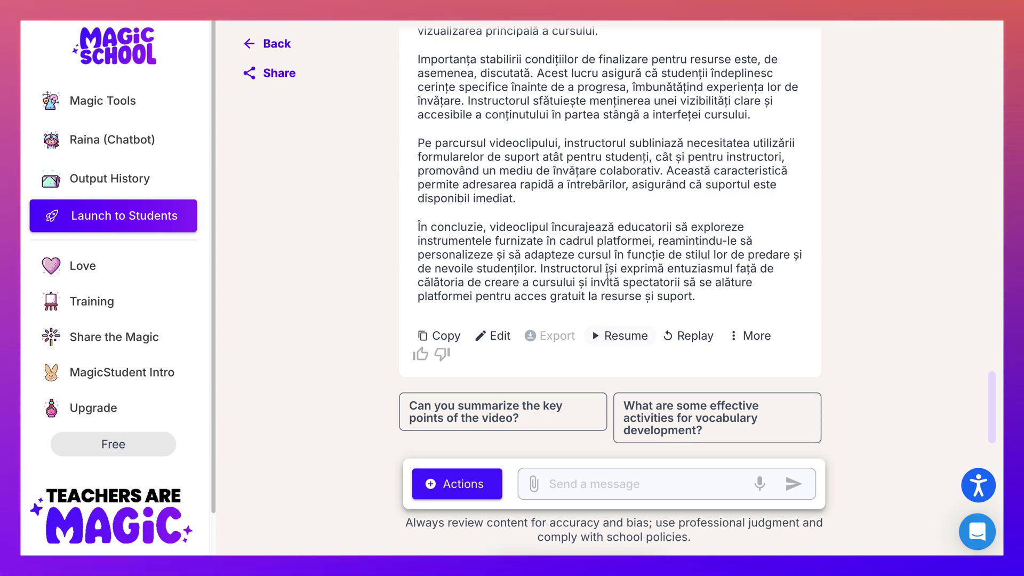
scroll(608, 298, up, 5)
scroll(611, 272, down, 5)
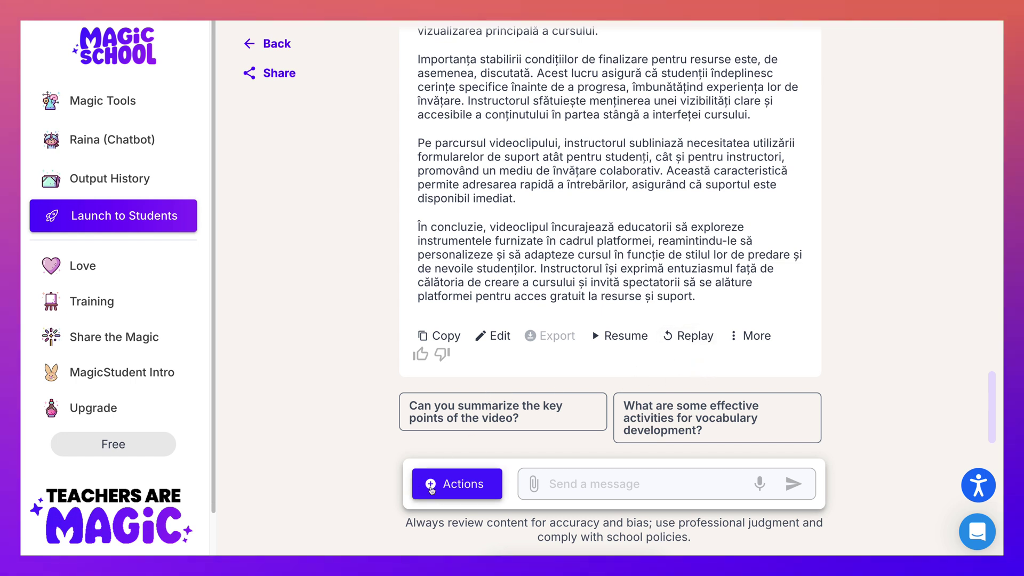
Translate the reply into Spanish - Español and send the request.
click(448, 487)
click(451, 456)
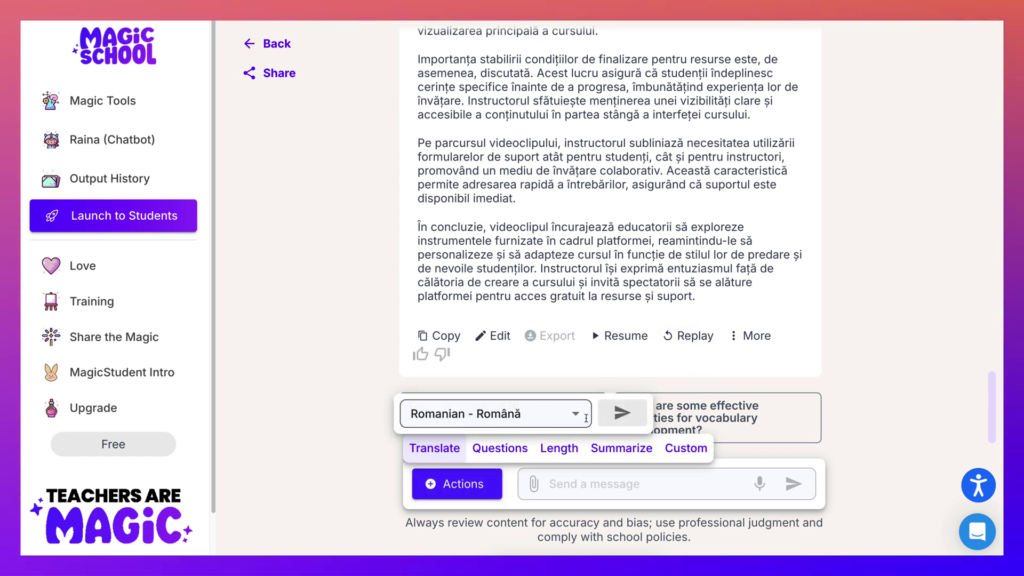
click(577, 415)
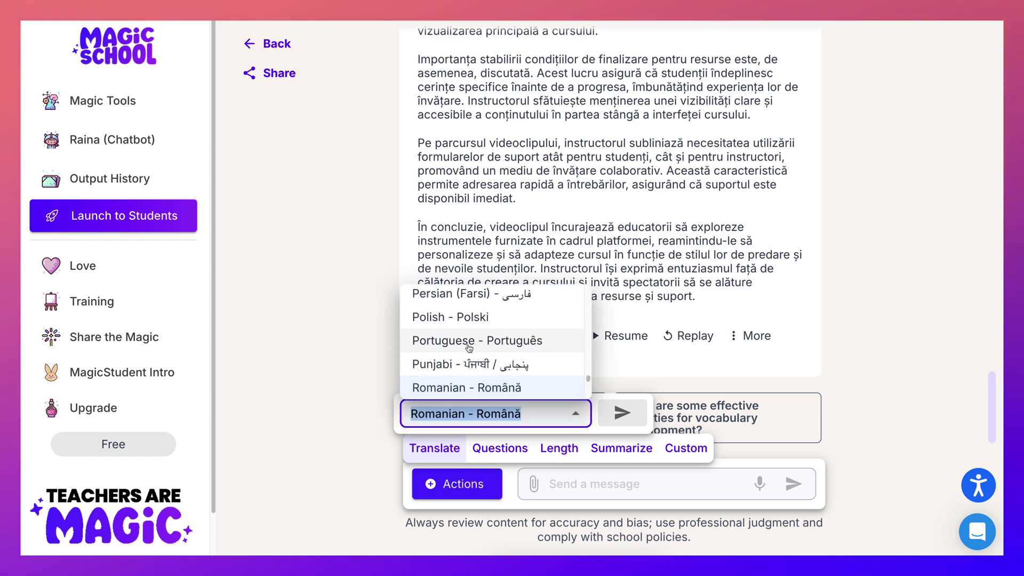
scroll(465, 346, down, 3)
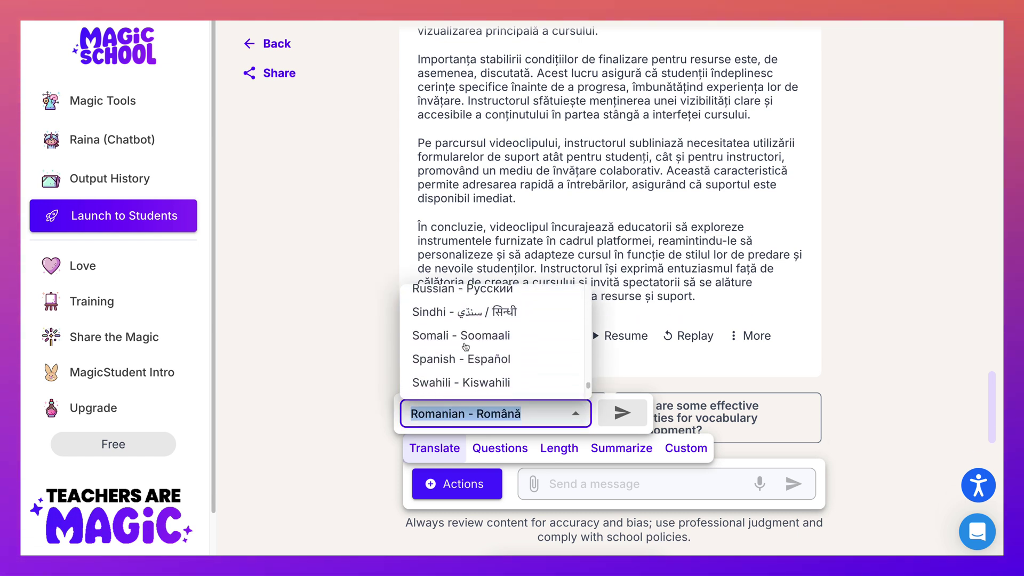
scroll(465, 347, down, 2)
scroll(465, 346, up, 4)
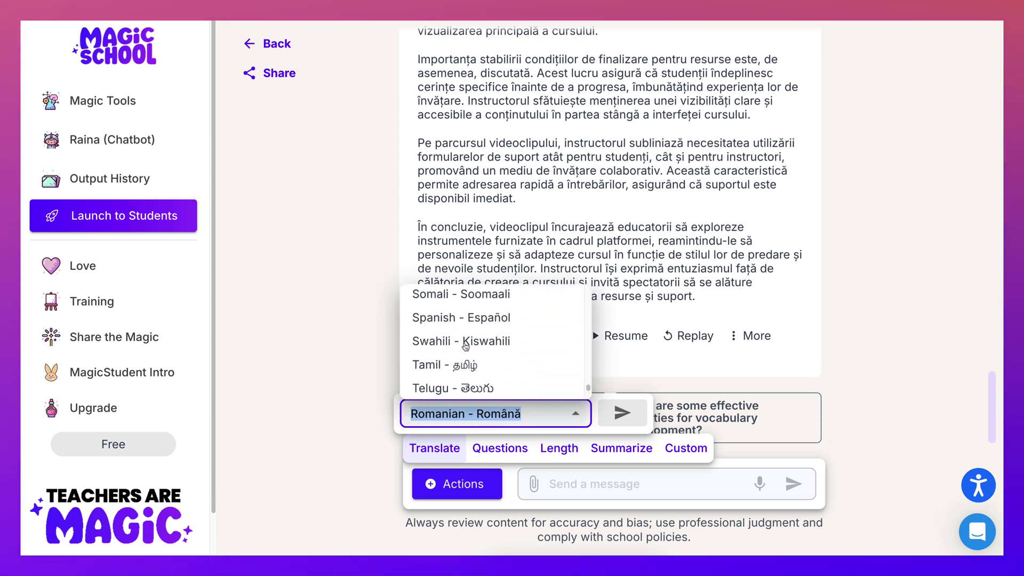
scroll(465, 347, down, 2)
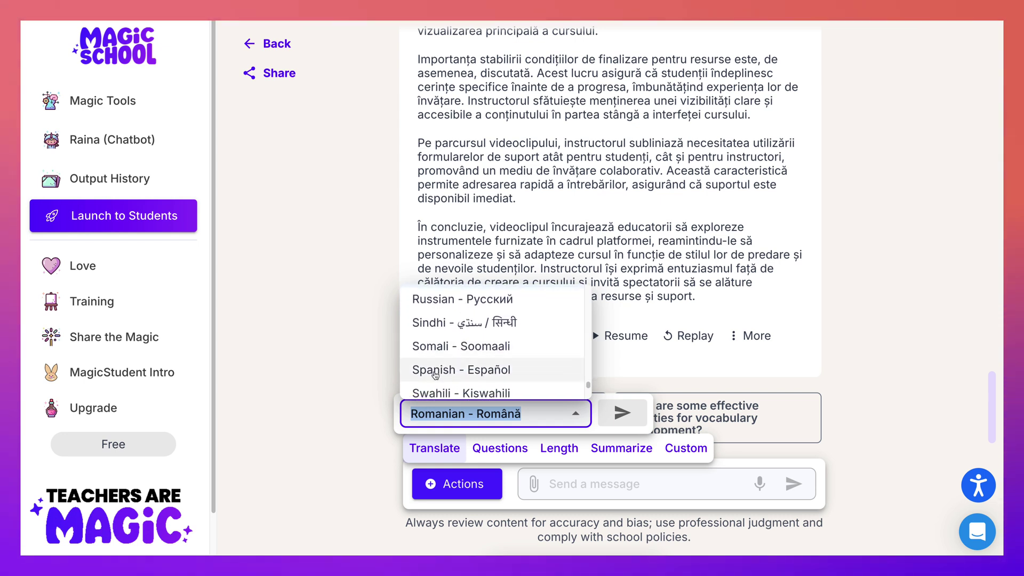
click(434, 370)
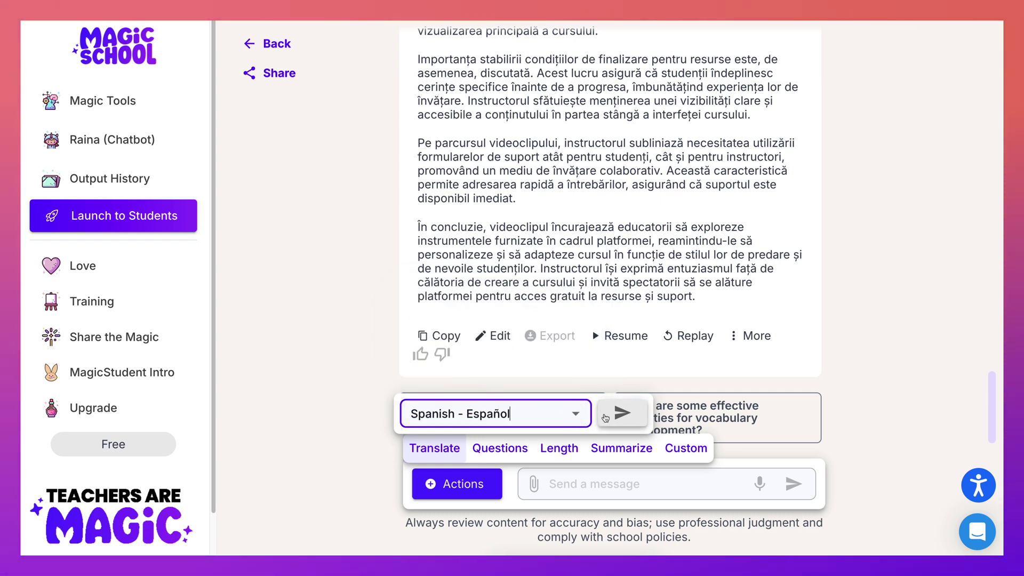
click(618, 414)
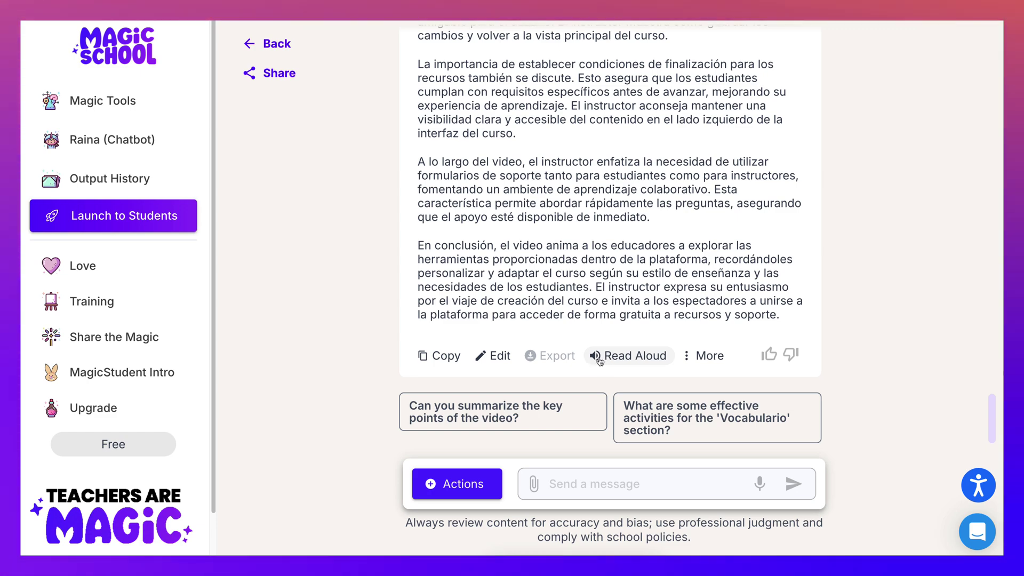
Have the Spanish summary read aloud and open the reply's extra options.
click(600, 361)
scroll(602, 319, up, 5)
scroll(613, 336, down, 8)
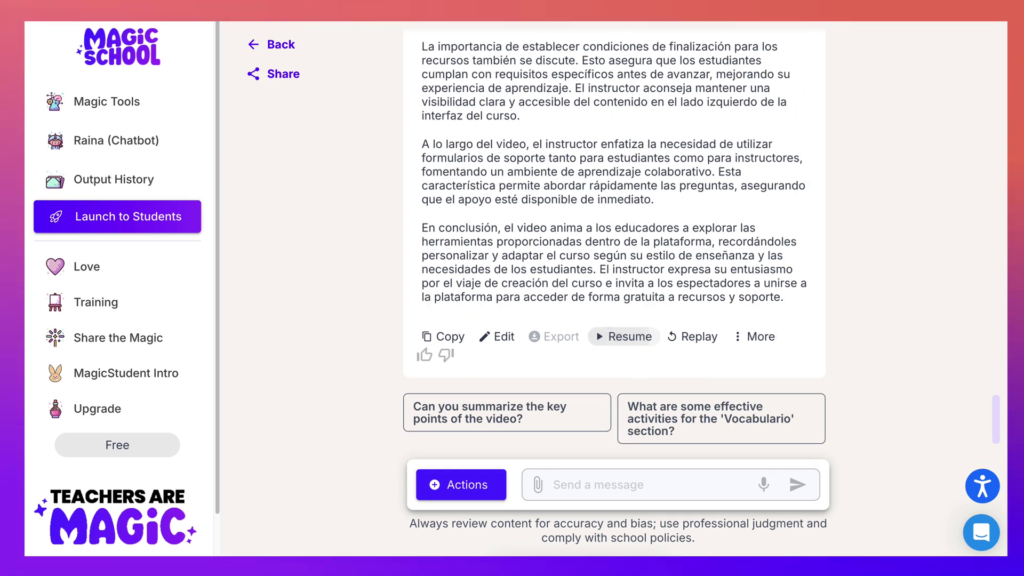
click(754, 336)
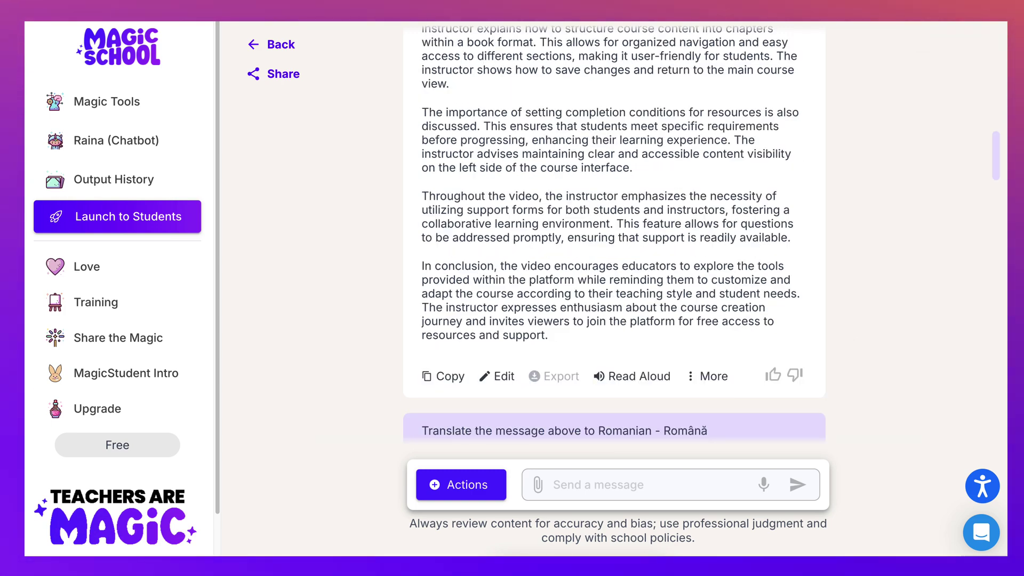
scroll(615, 235, up, 20)
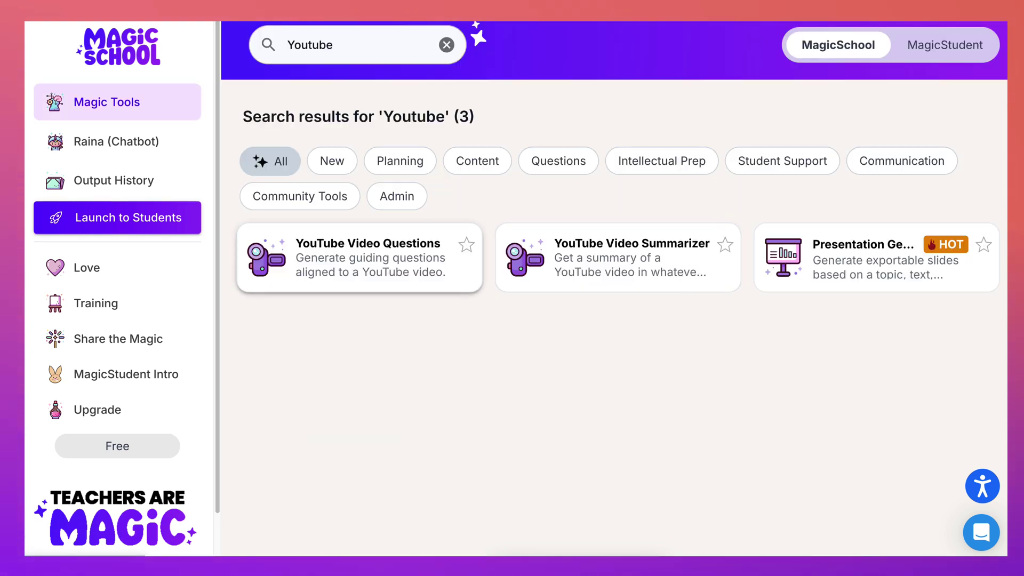
In YouTube Video Questions, generate 10 University-level Multiple choice questions from the video link.
click(359, 257)
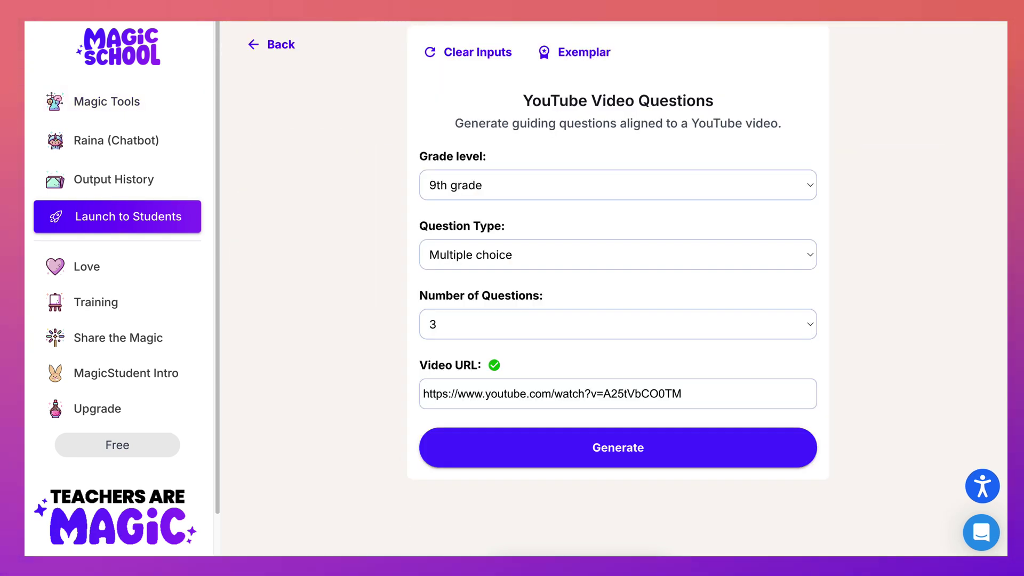
click(774, 185)
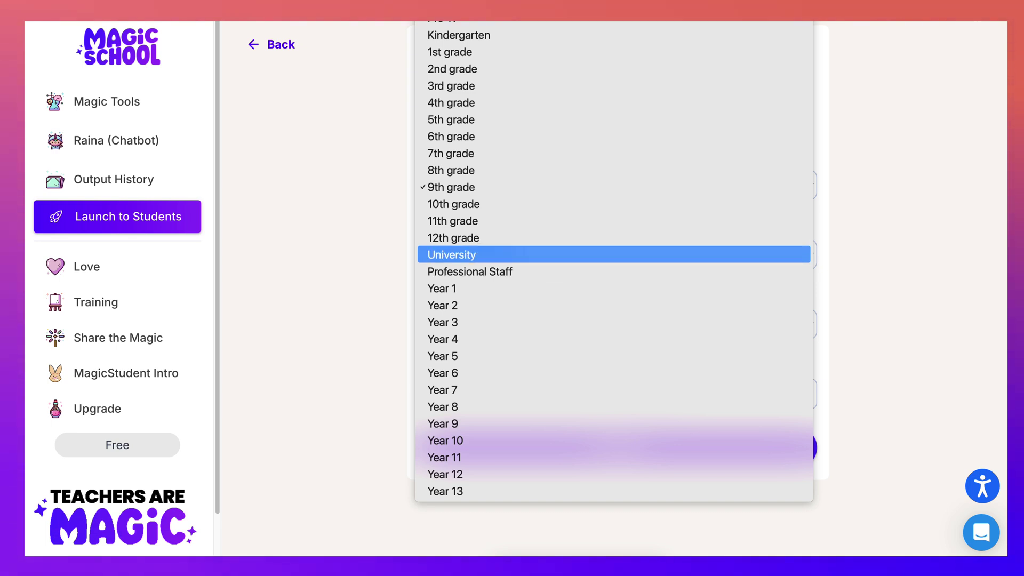
click(452, 254)
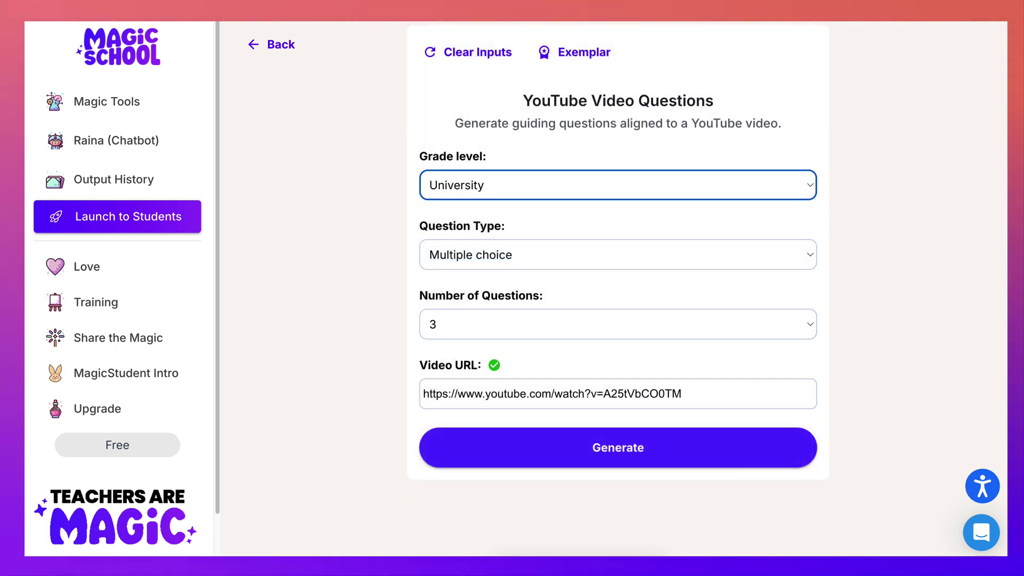
click(512, 259)
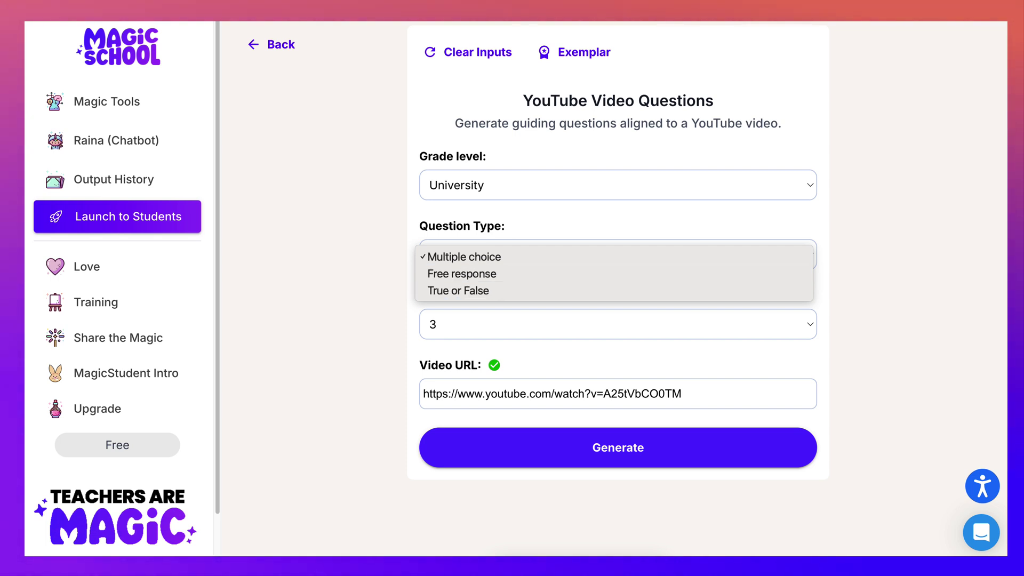
key(Escape)
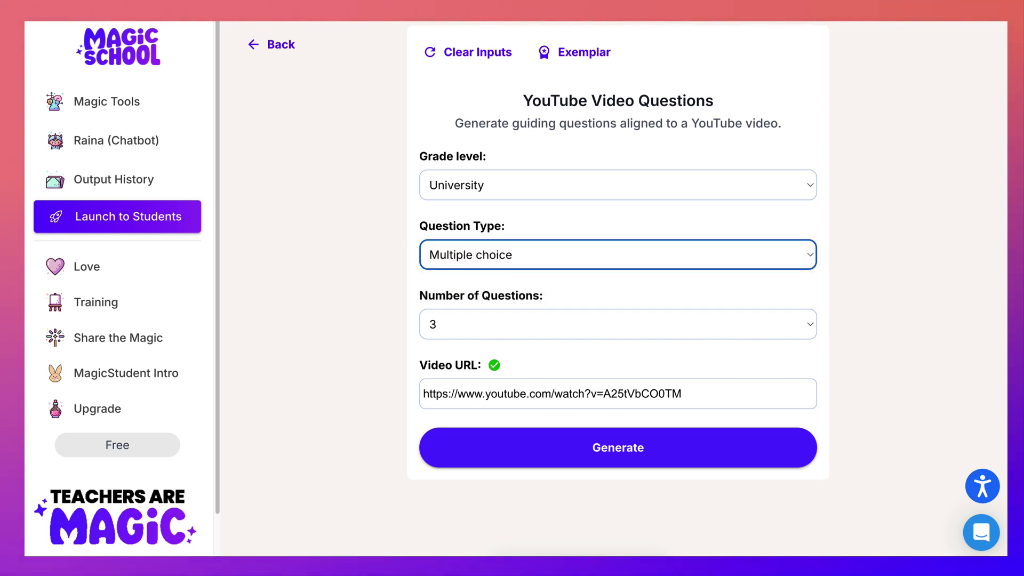
key(Tab)
key(space)
key(Down)
key(Down)
key(Down)
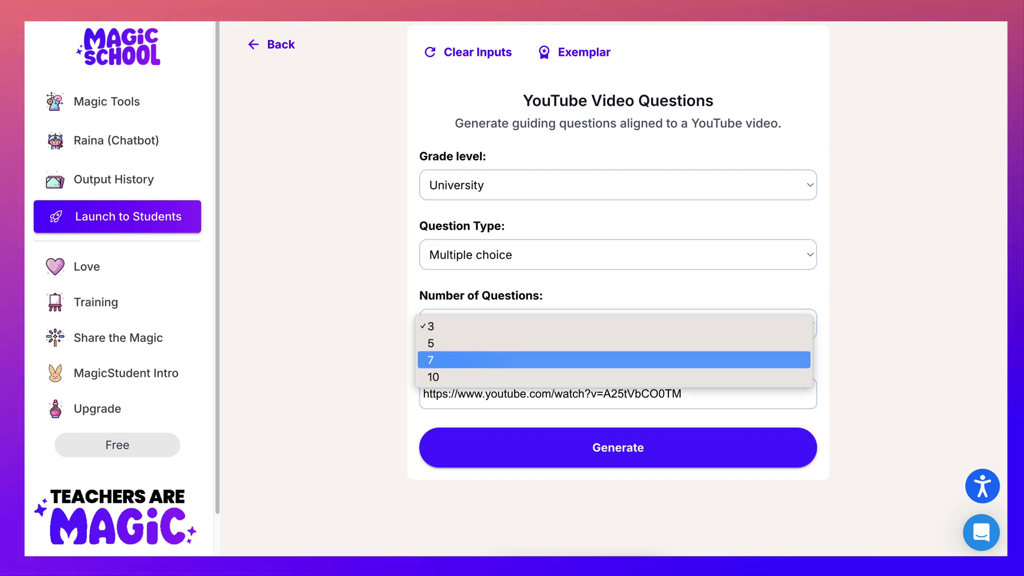
key(Return)
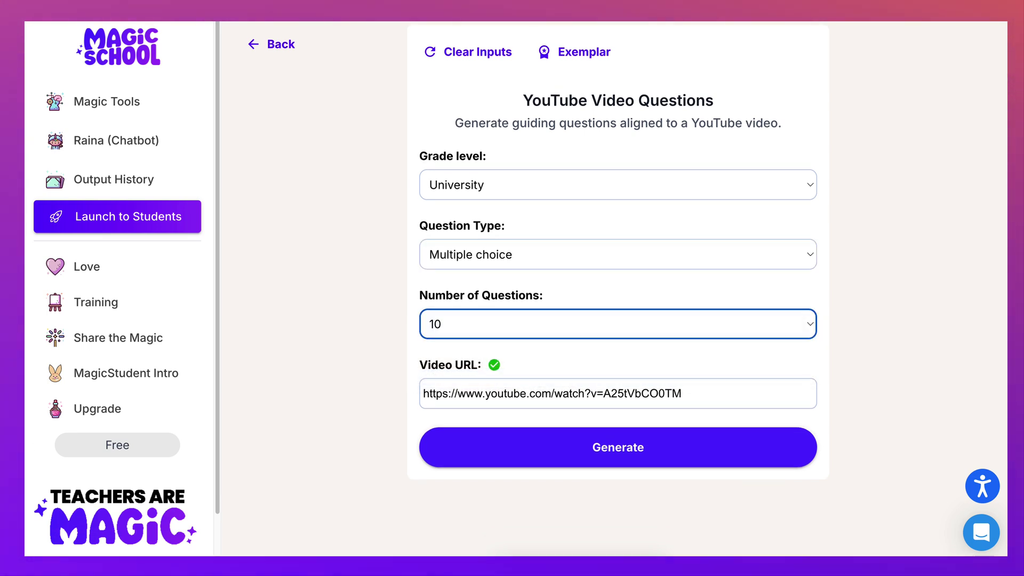
click(682, 394)
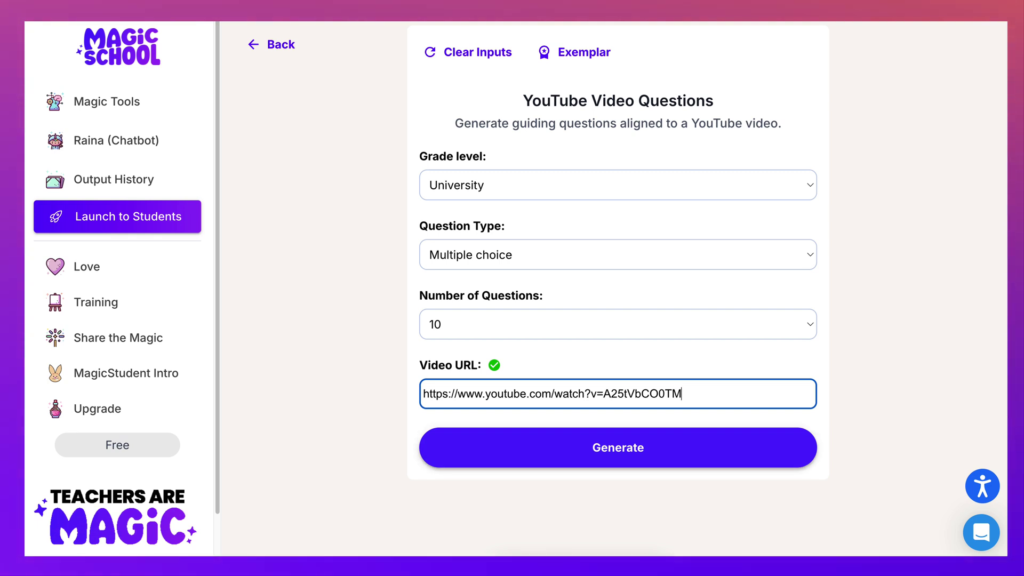
click(646, 456)
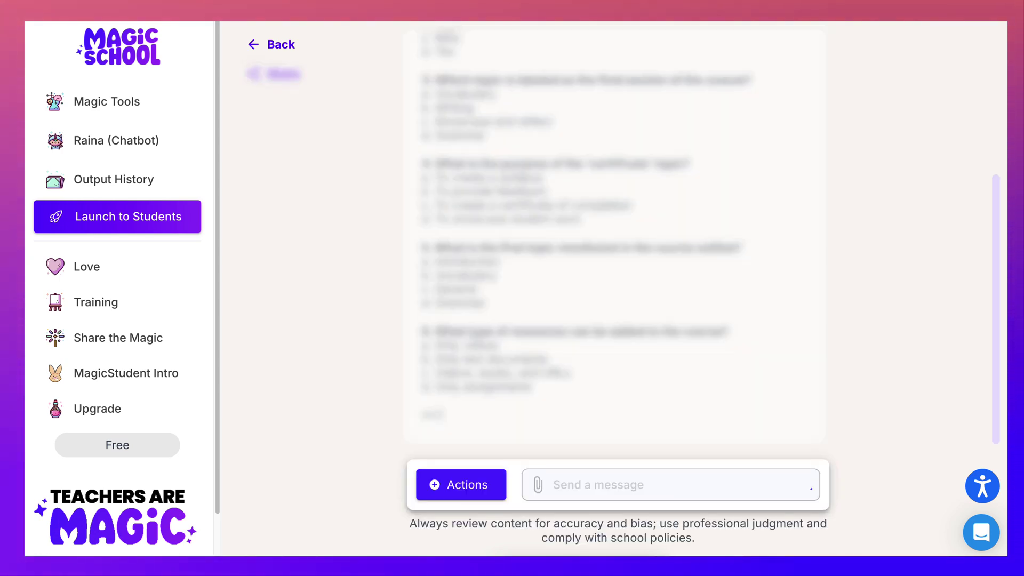
Scroll through the ten questions down to the Answer Key and reveal the Save resource option.
scroll(614, 235, down, 15)
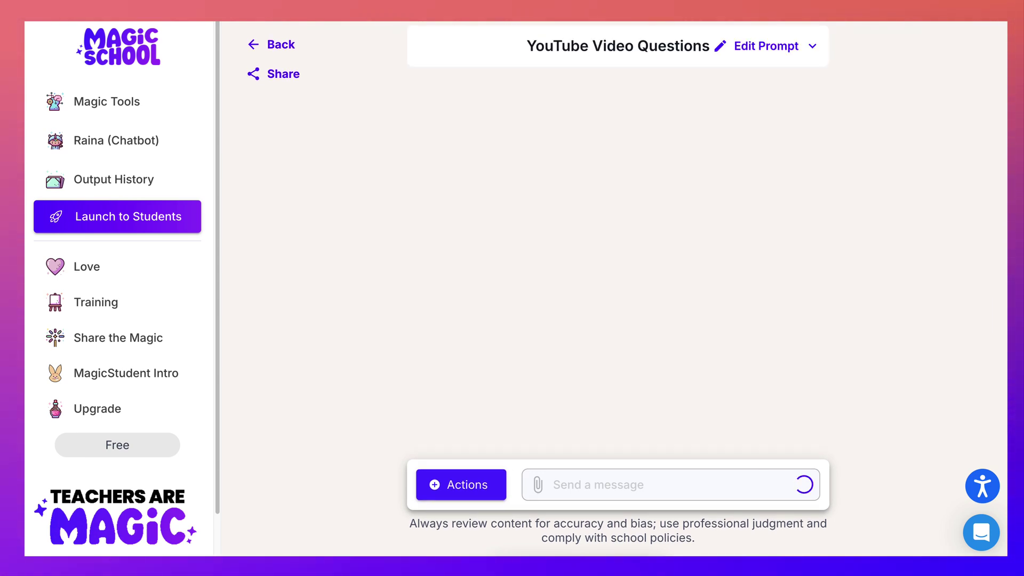
scroll(615, 235, down, 10)
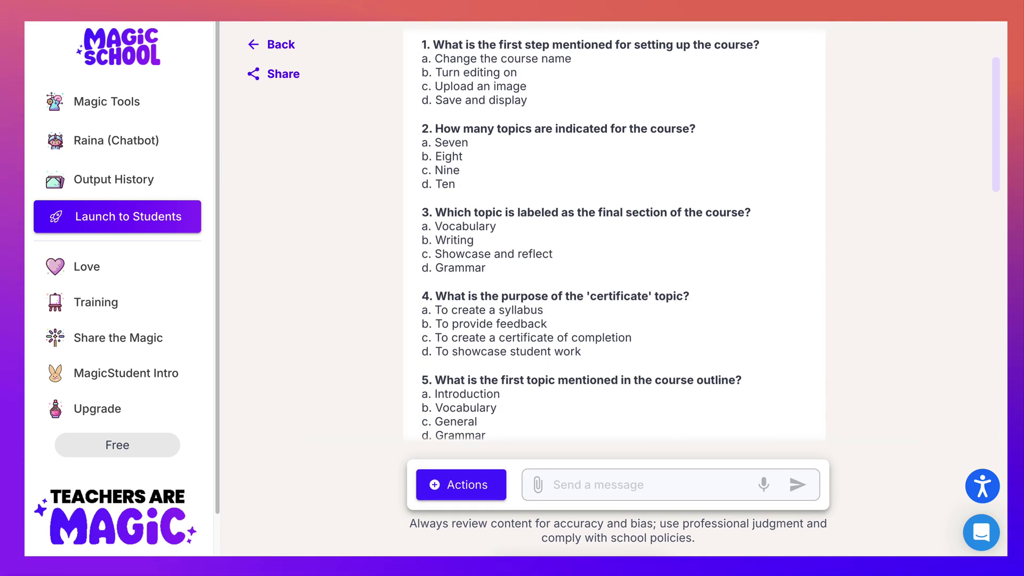
scroll(614, 235, down, 5)
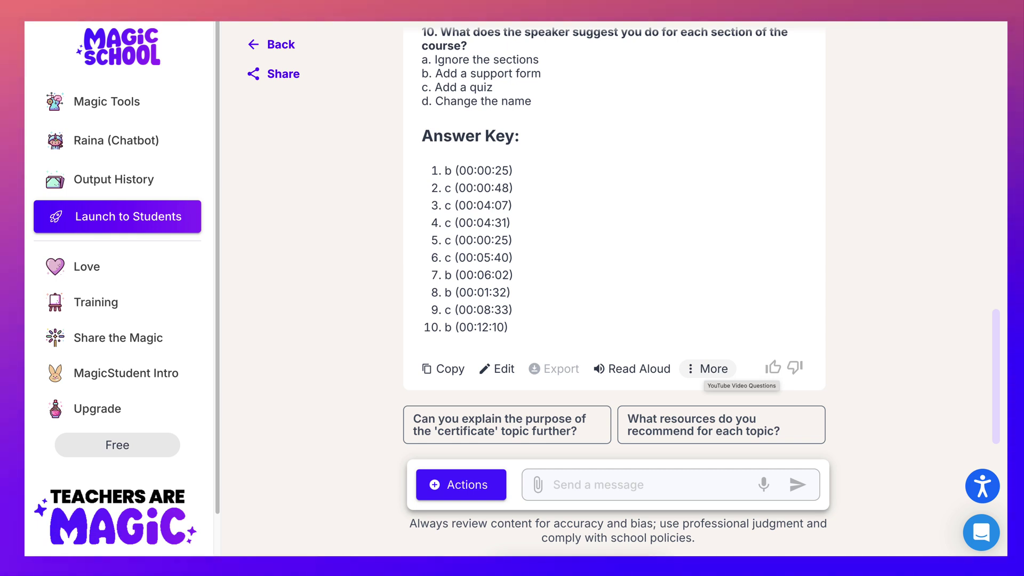
click(708, 368)
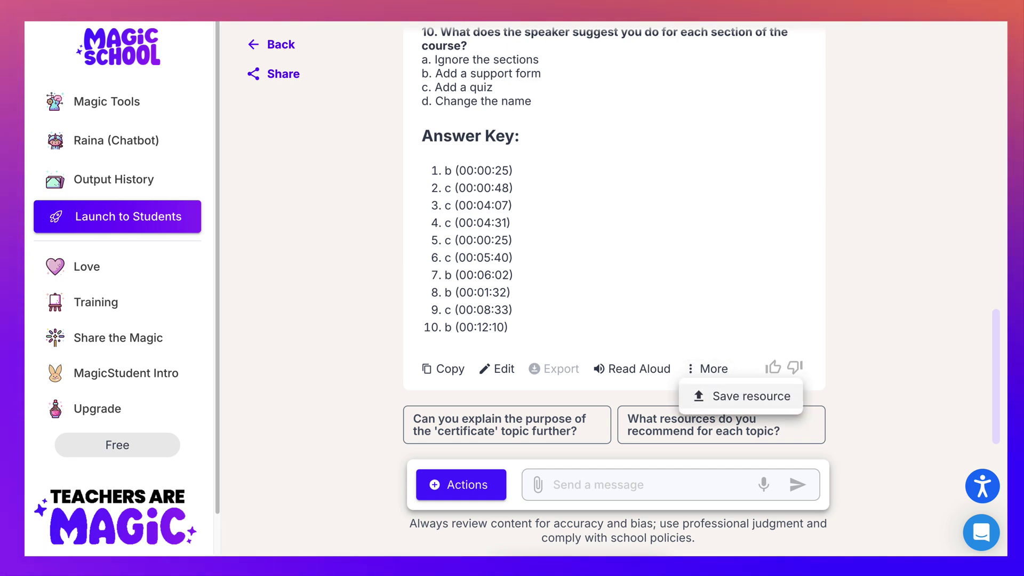
Save the quiz as a resource titled 'Questions on Video' and return to the Youtube tool results.
click(730, 395)
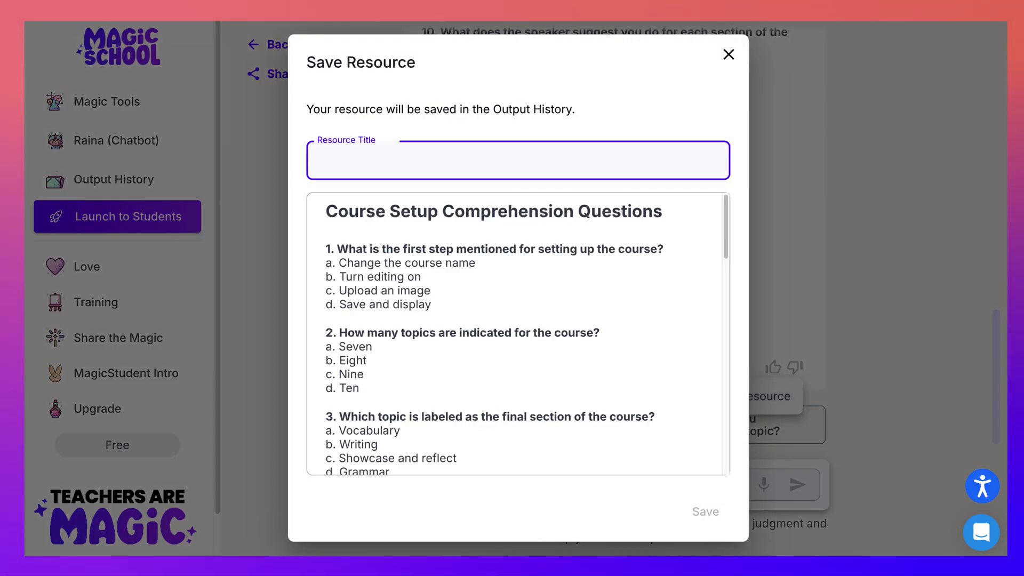
text(Questiojn)
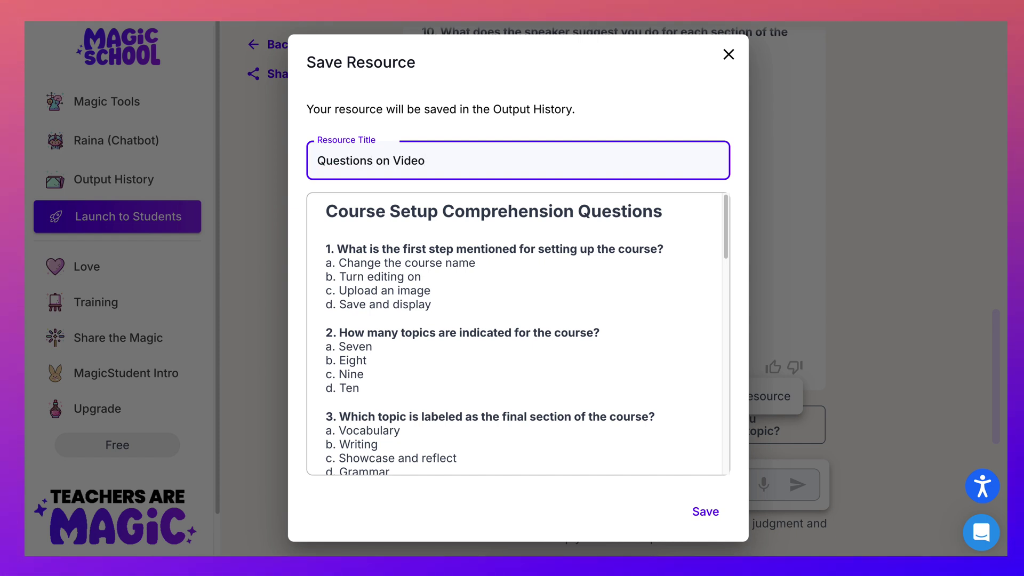
click(705, 511)
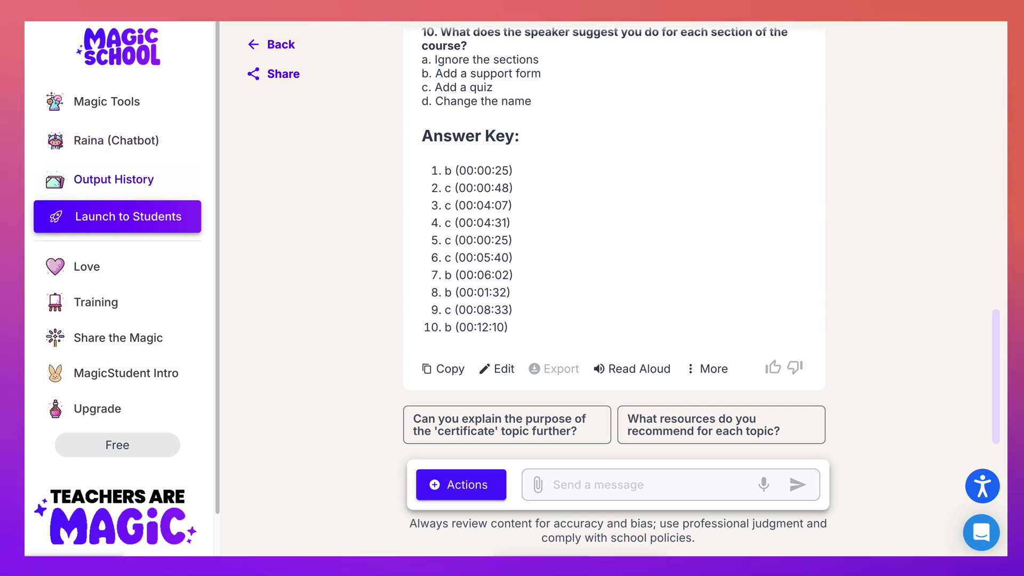
click(269, 44)
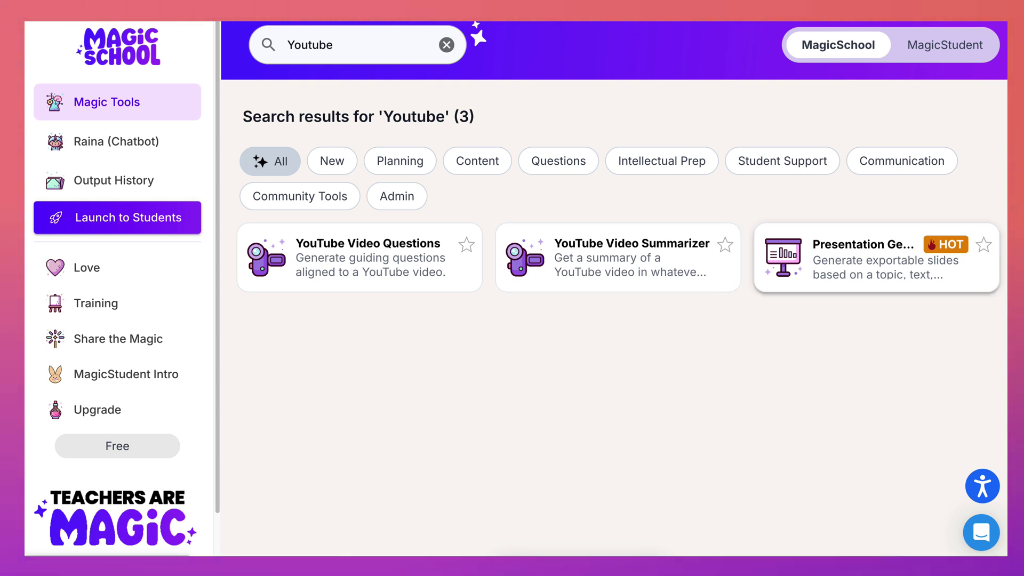
Open the Presentation Generator and set the number of slides to 10.
click(875, 258)
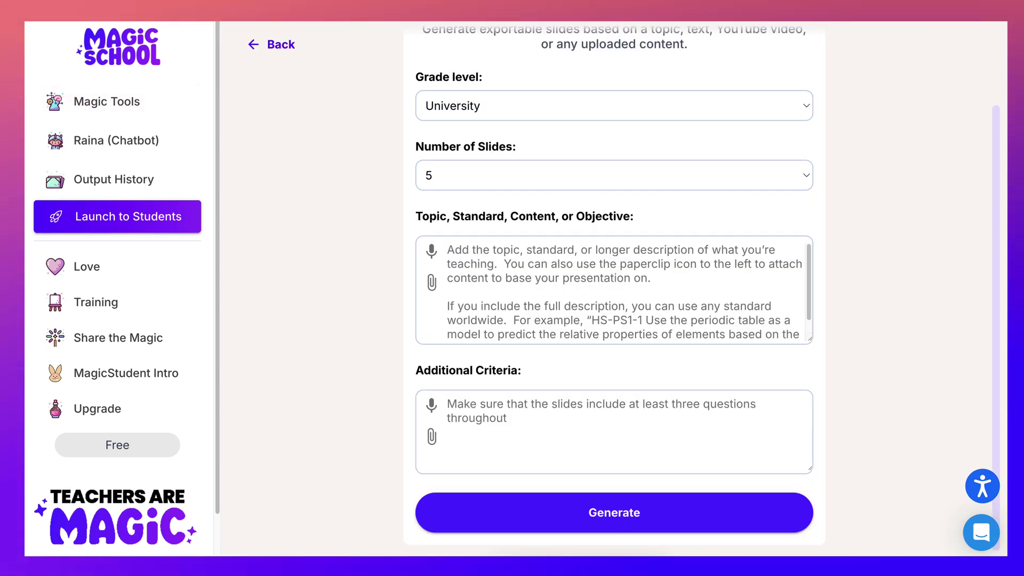
scroll(614, 288, up, 2)
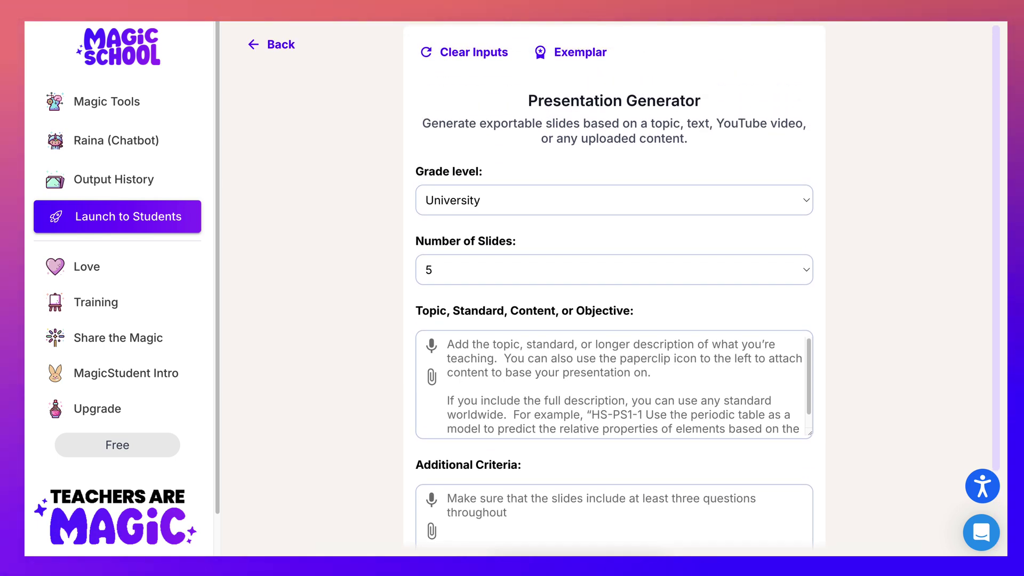
click(614, 269)
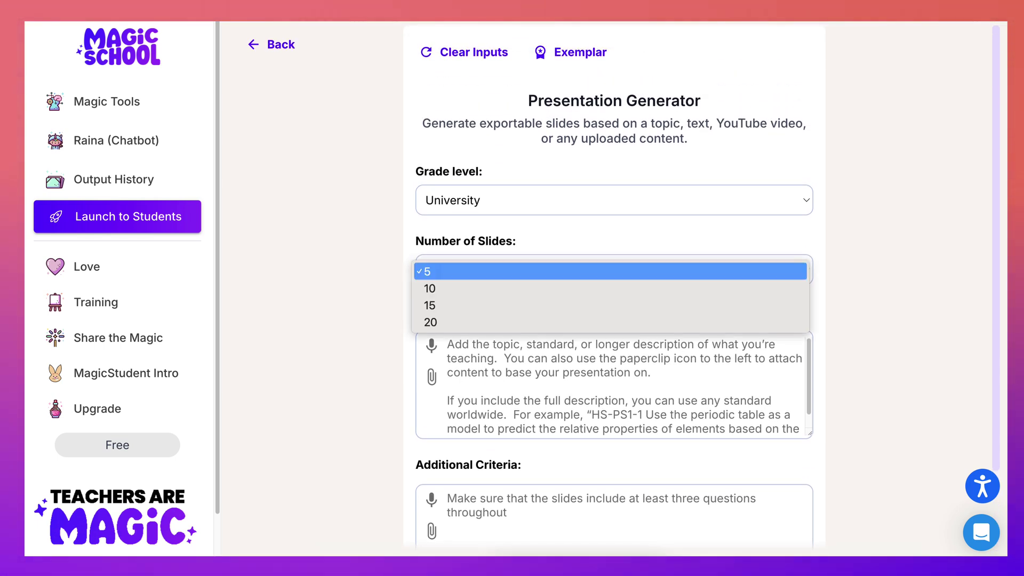
click(533, 288)
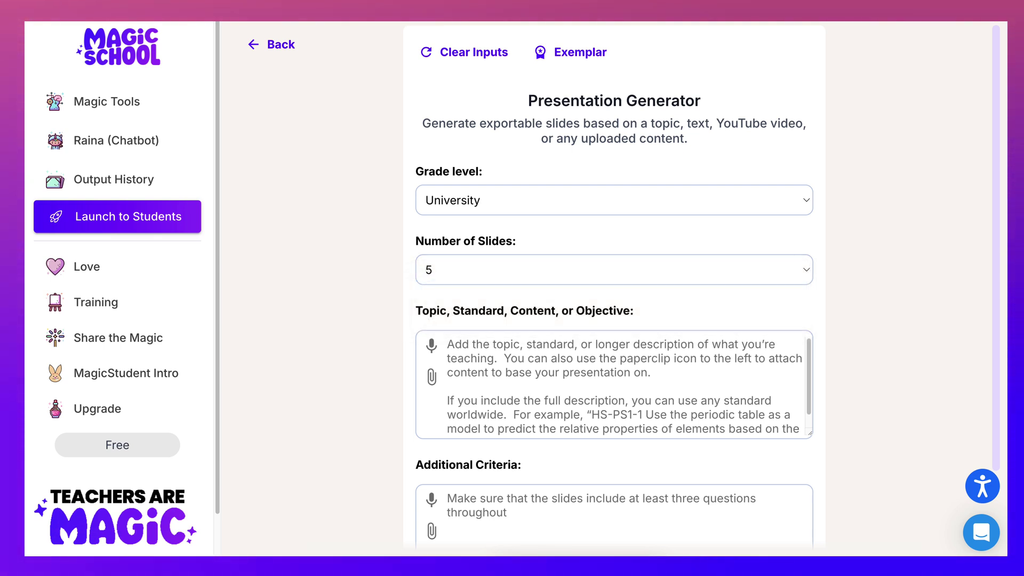
scroll(614, 384, down, 1)
click(613, 384)
Reconfirm 10 slides and start dictating the presentation topic by microphone.
scroll(614, 288, down, 2)
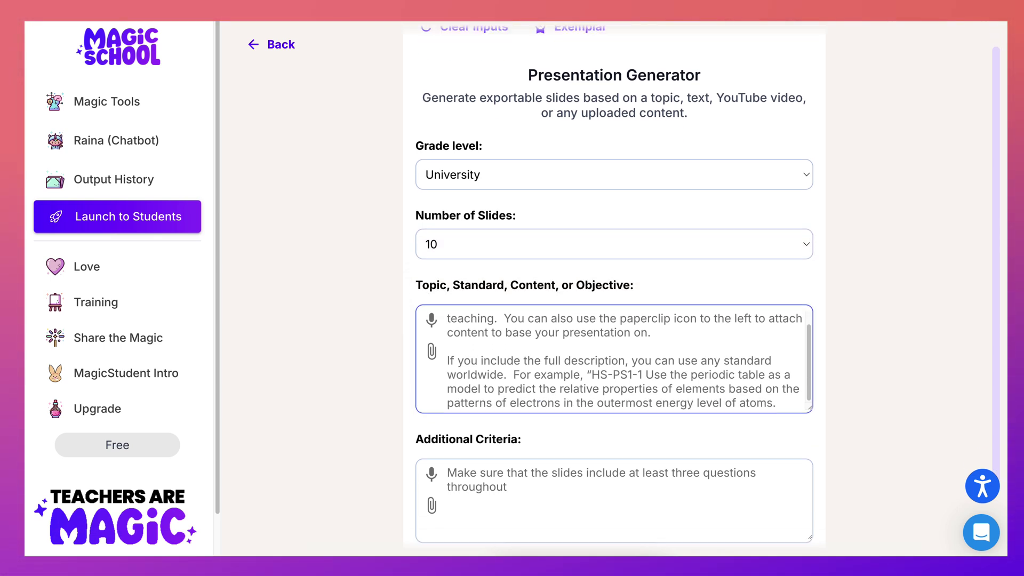
scroll(613, 288, up, 1)
scroll(613, 288, up, 1)
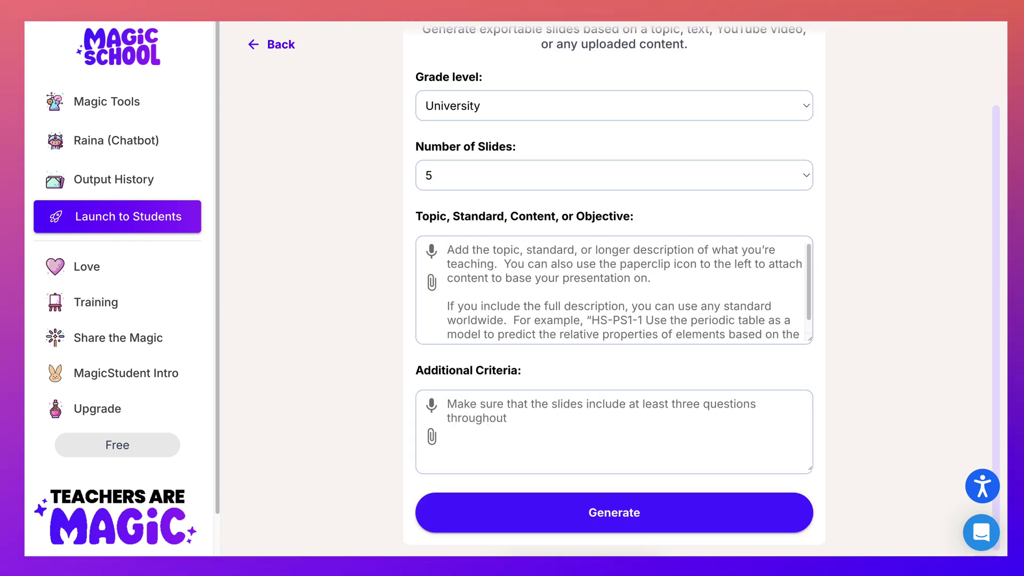
click(614, 174)
click(587, 194)
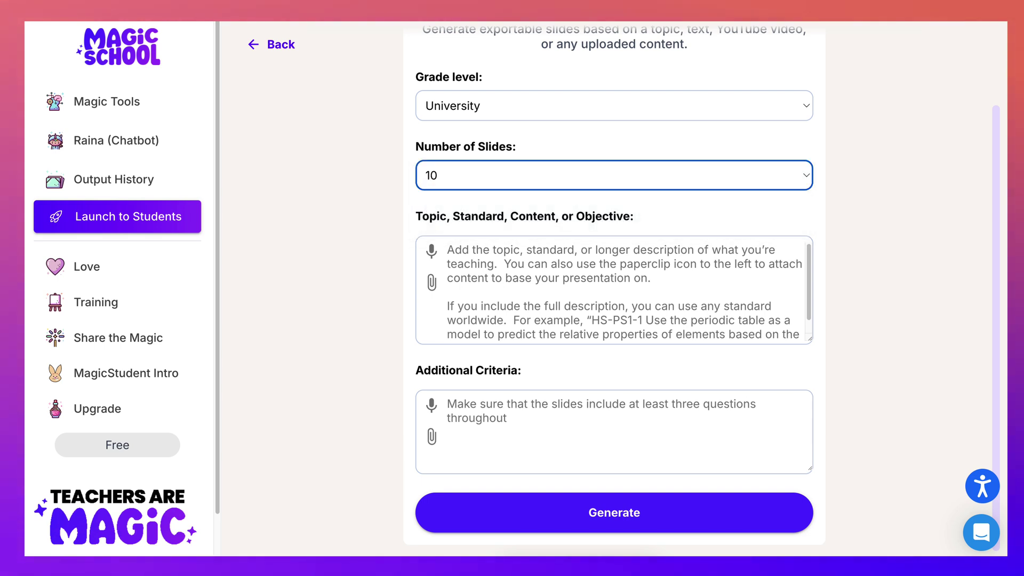
click(448, 250)
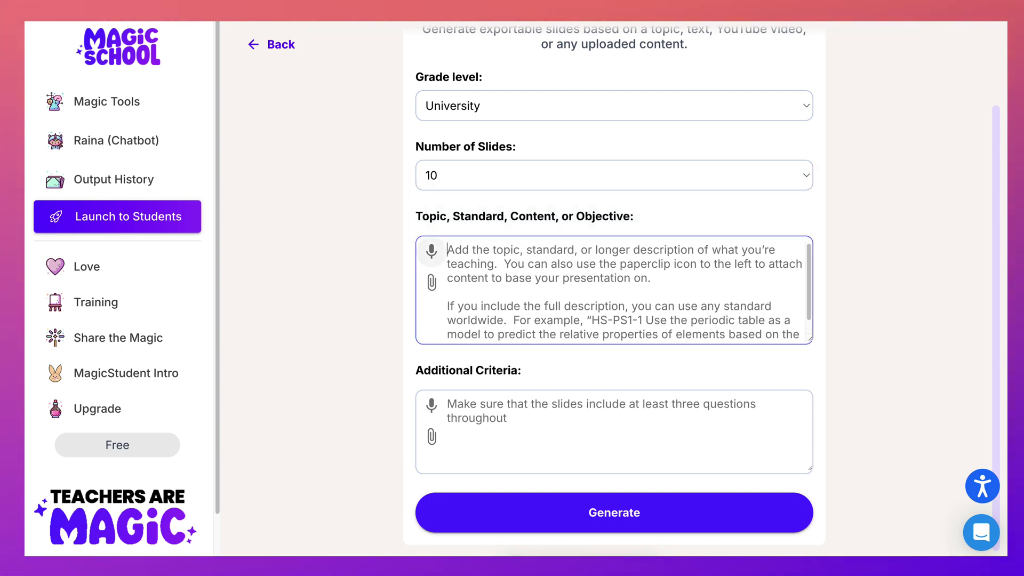
click(432, 251)
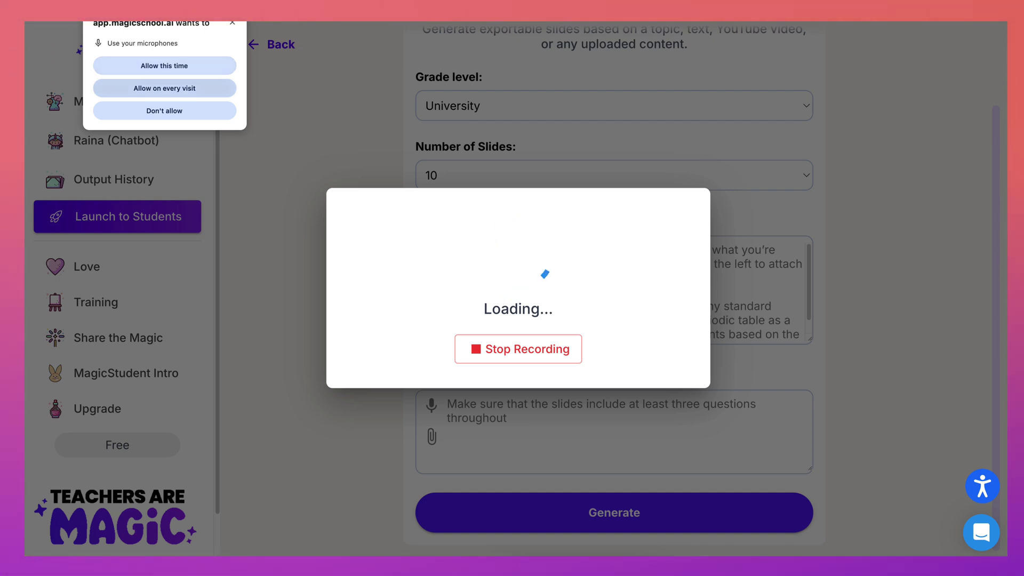
Allow microphone access, paste the video summary at the topic's start, and generate the slides.
click(165, 88)
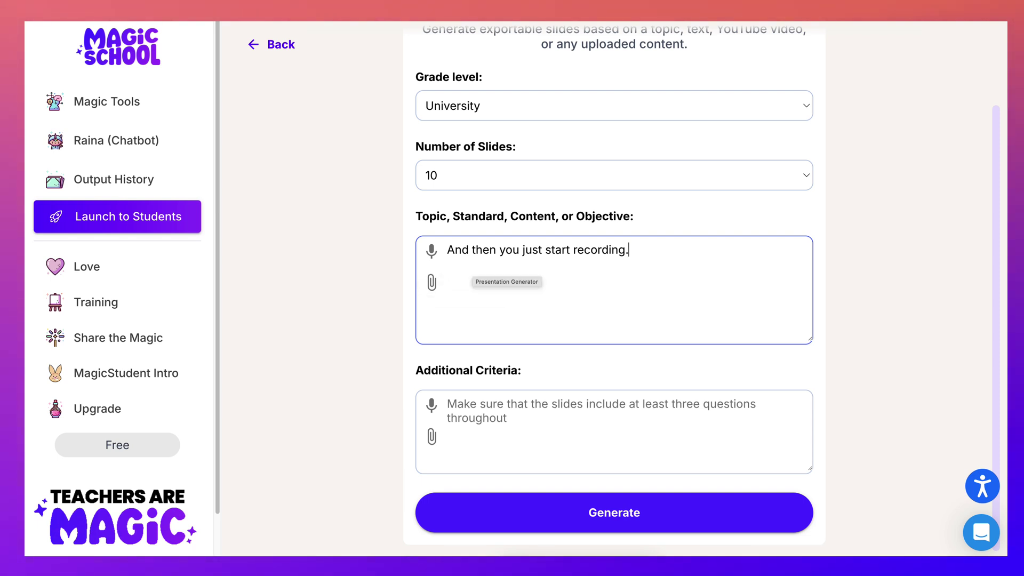
click(431, 250)
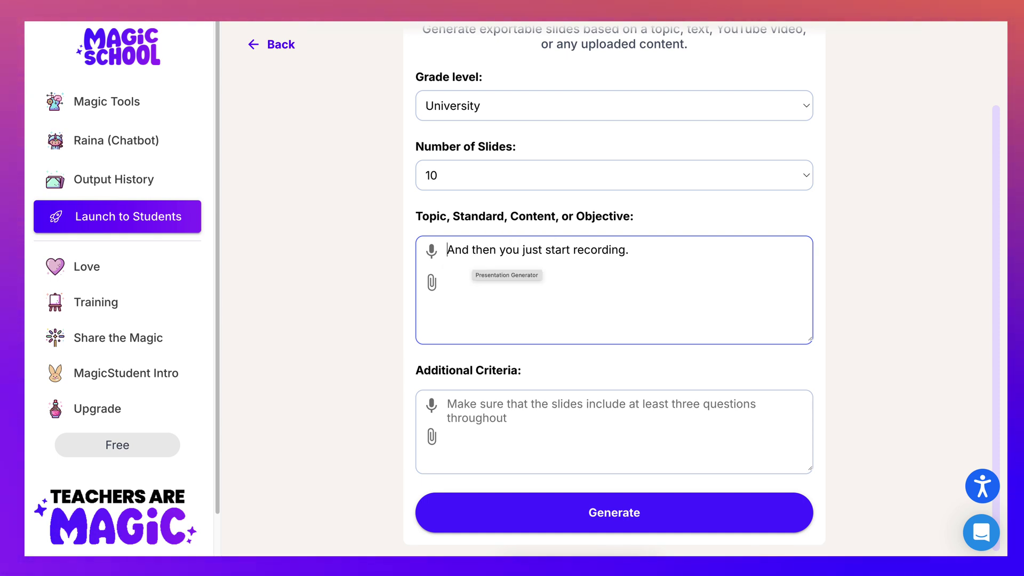
key(super+v)
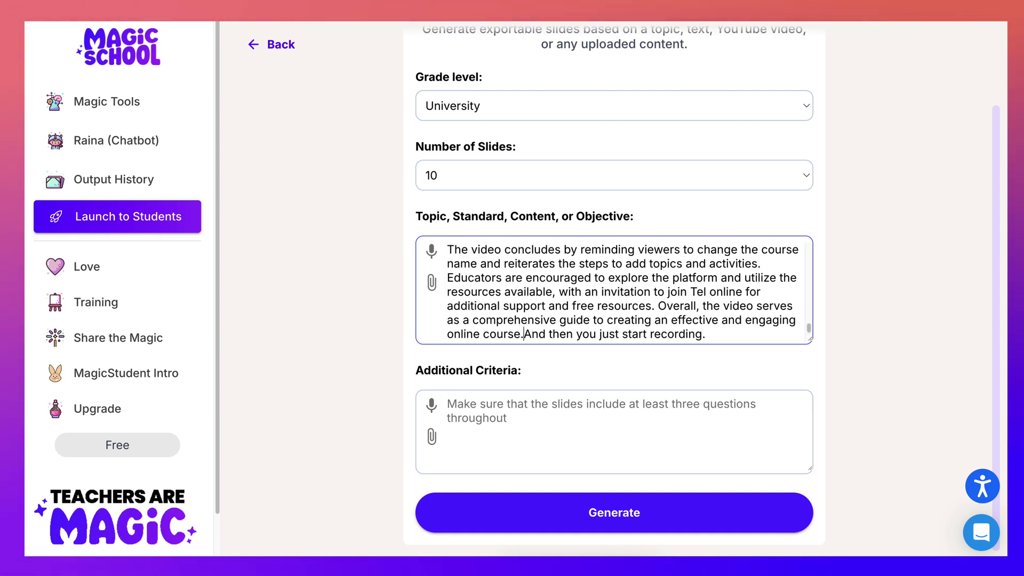
click(448, 404)
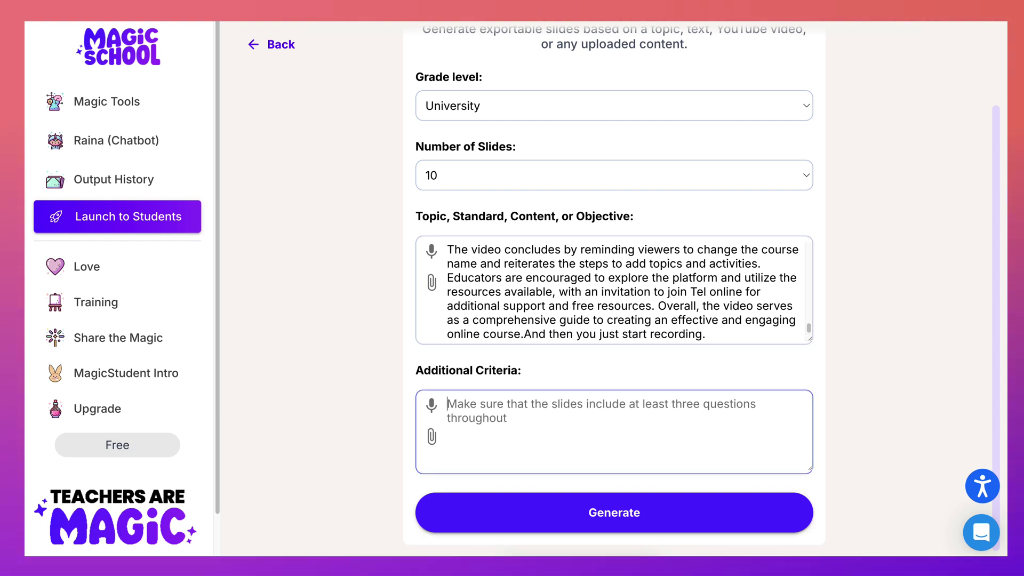
key(Tab)
key(Return)
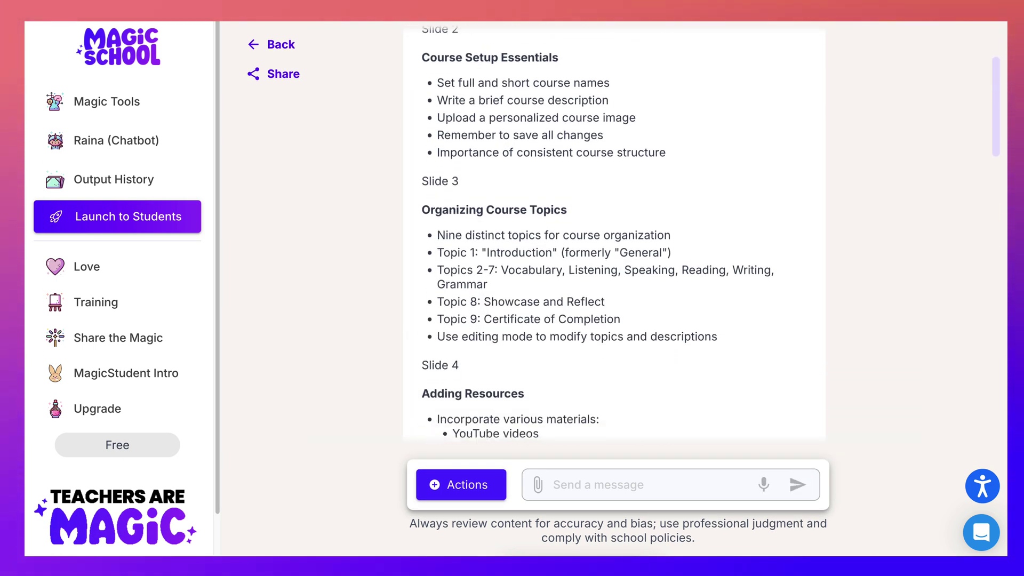
Browse the slides' Length, Summarize and Custom follow-up actions, then dismiss the menus.
click(460, 484)
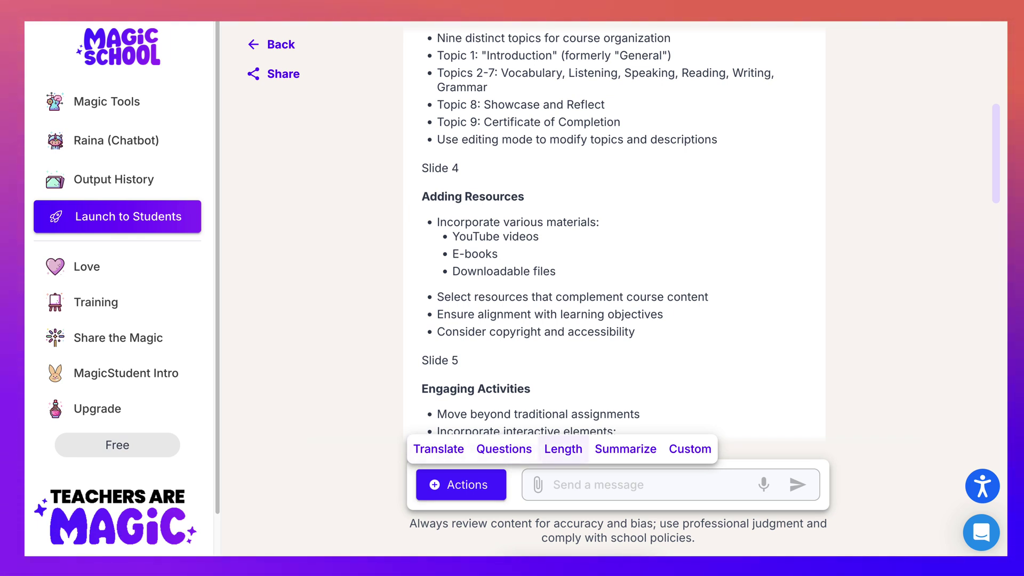
click(564, 449)
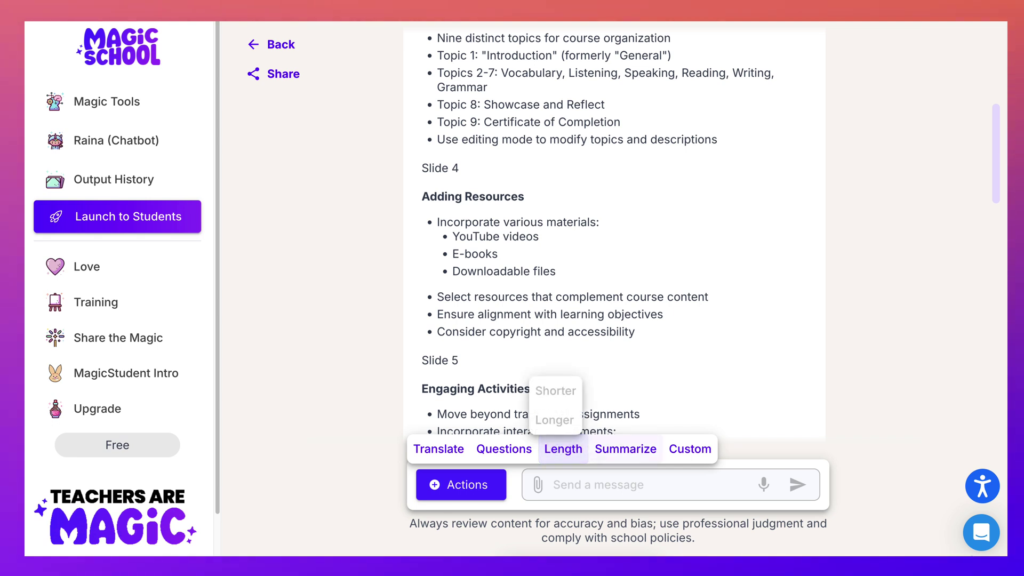
click(625, 448)
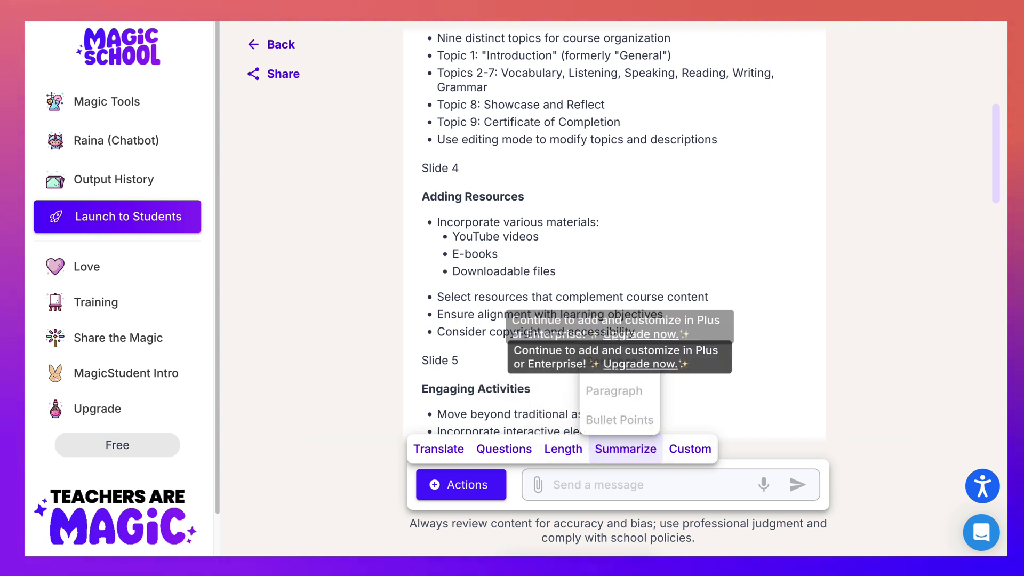
click(690, 449)
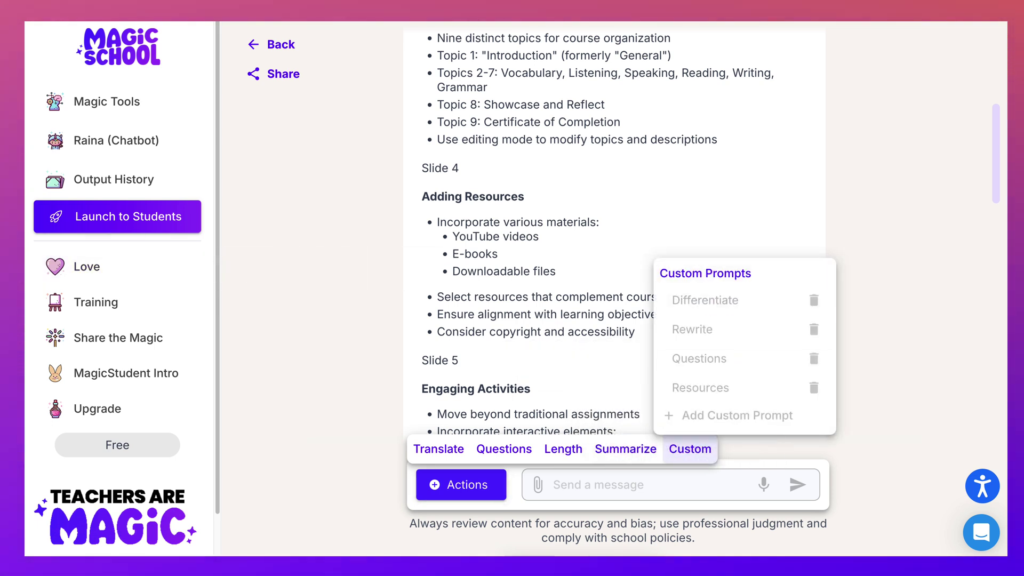
key(Escape)
scroll(613, 234, up, 8)
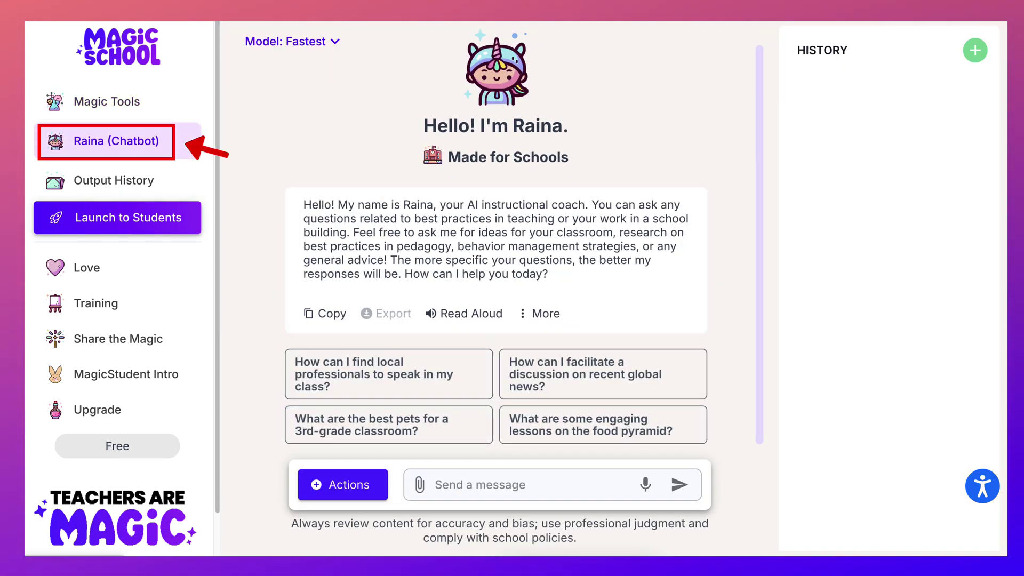
Check the More options on Raina's message, then ask Raina a question by voice.
scroll(464, 314, down, 1)
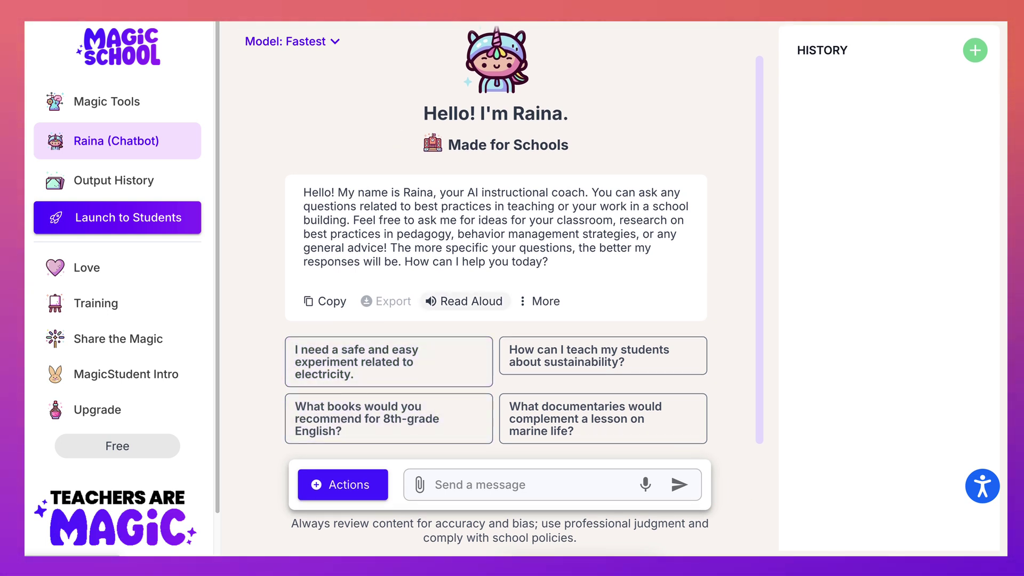
click(540, 301)
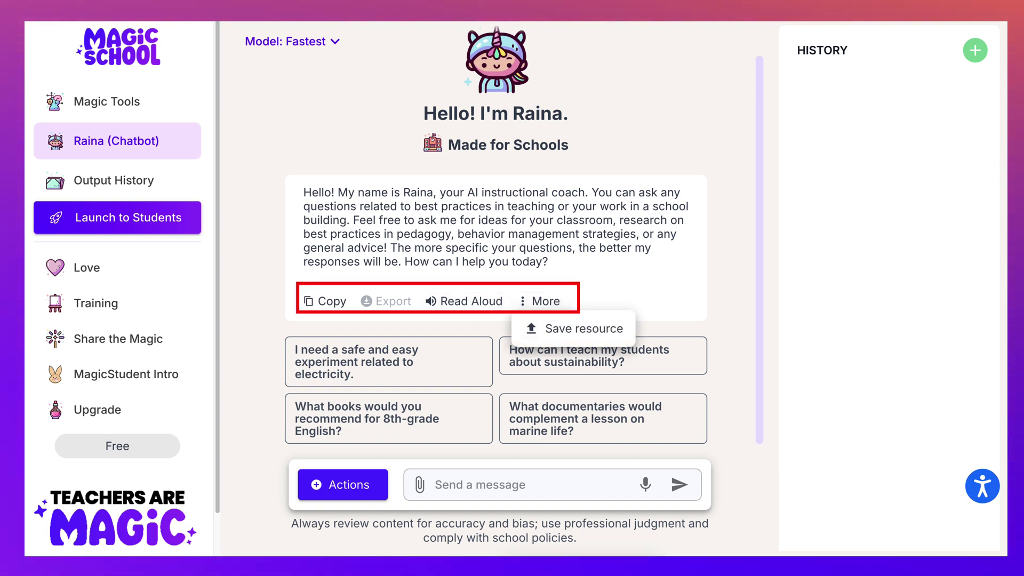
key(Escape)
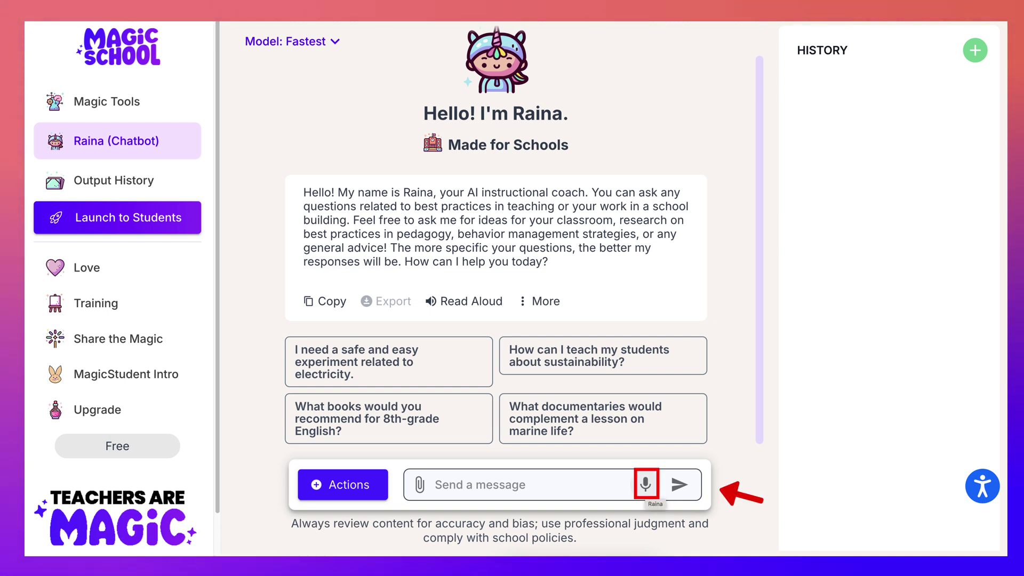
click(646, 484)
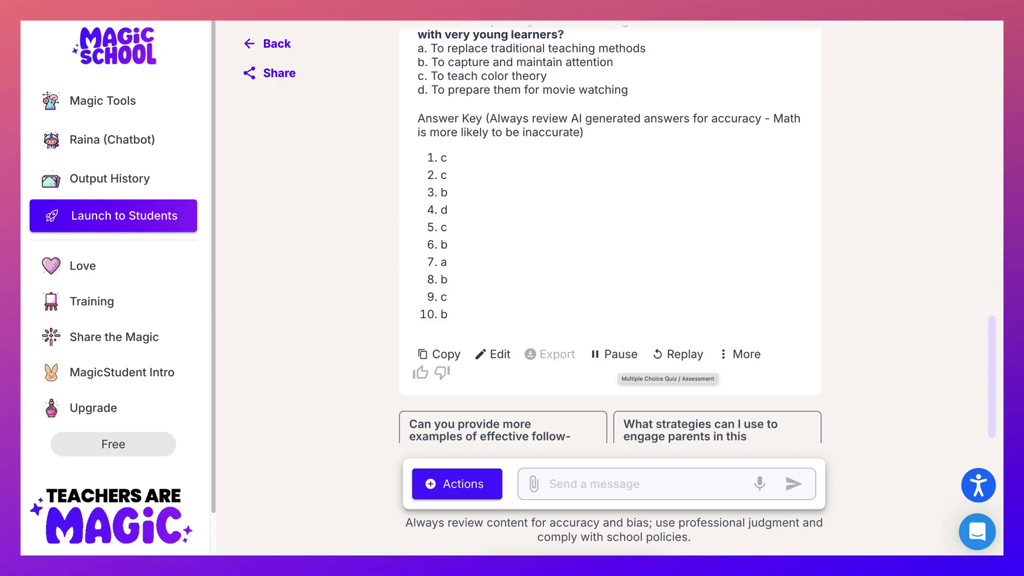
Scroll through the quiz and summary replies, then pause Raina's read-aloud narration.
scroll(610, 235, up, 20)
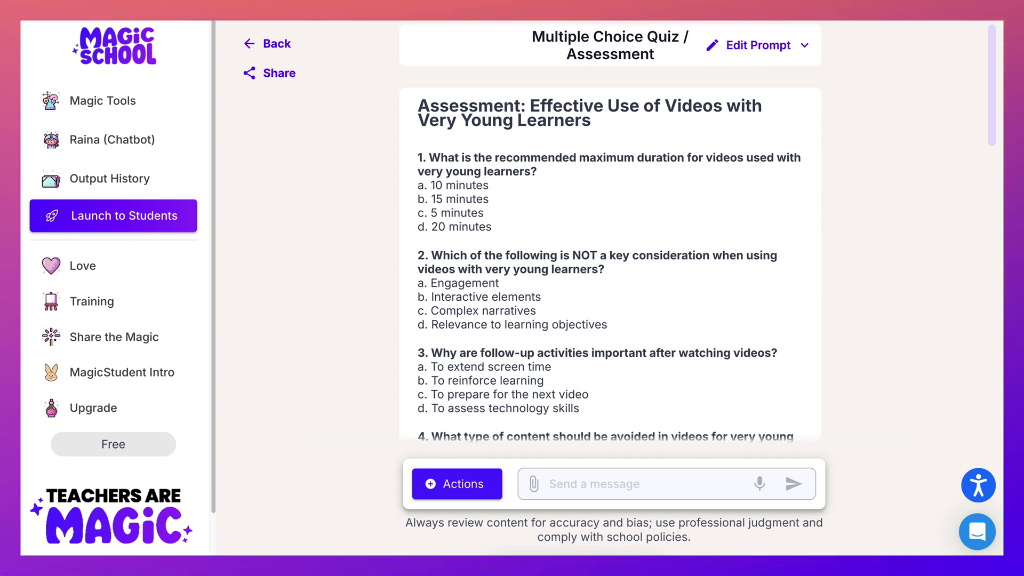
scroll(610, 235, down, 20)
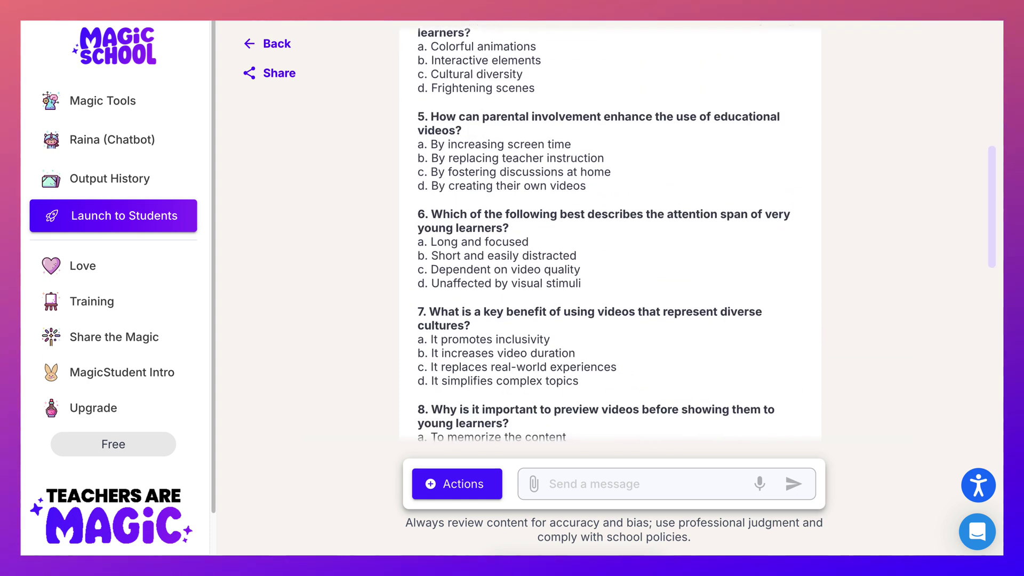
scroll(610, 235, down, 5)
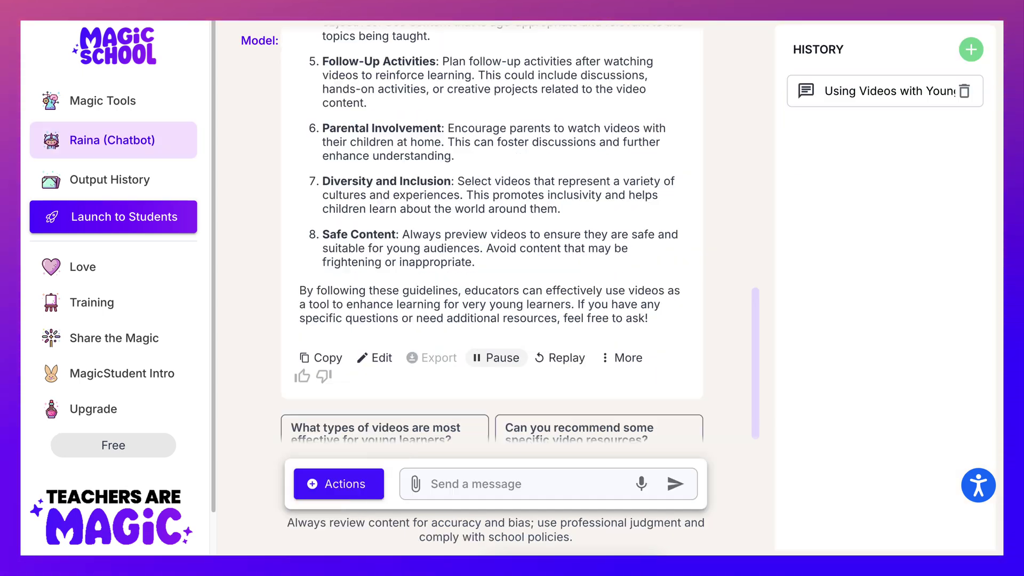
click(500, 358)
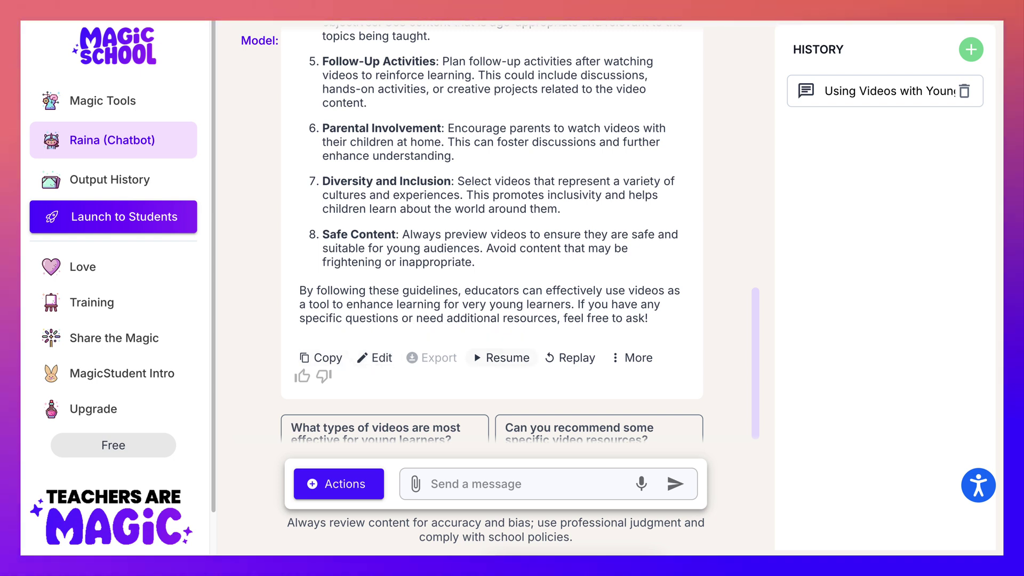
Look over the response's extra and question-generation options, then copy Raina's answer to the clipboard.
click(632, 357)
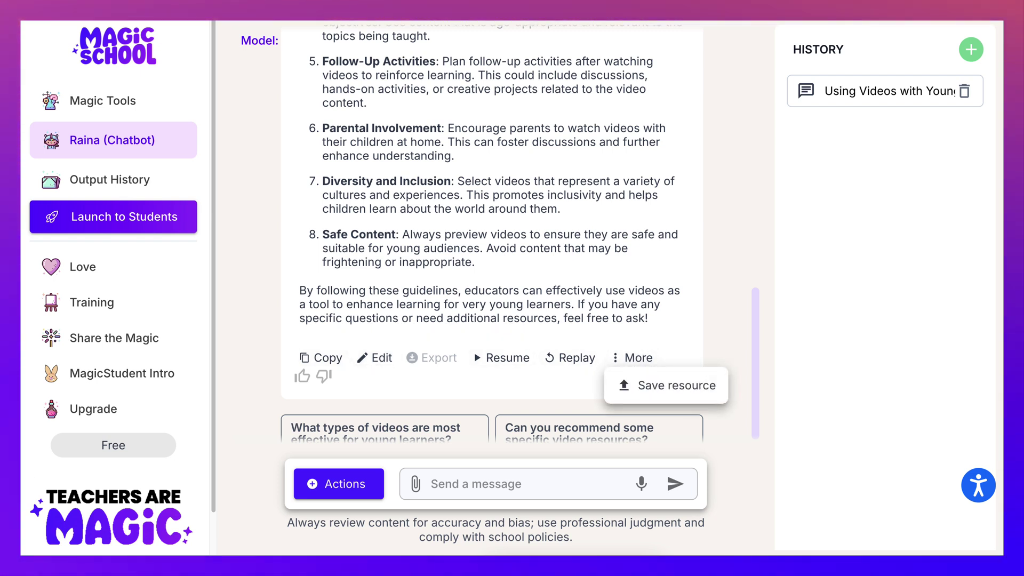
key(Escape)
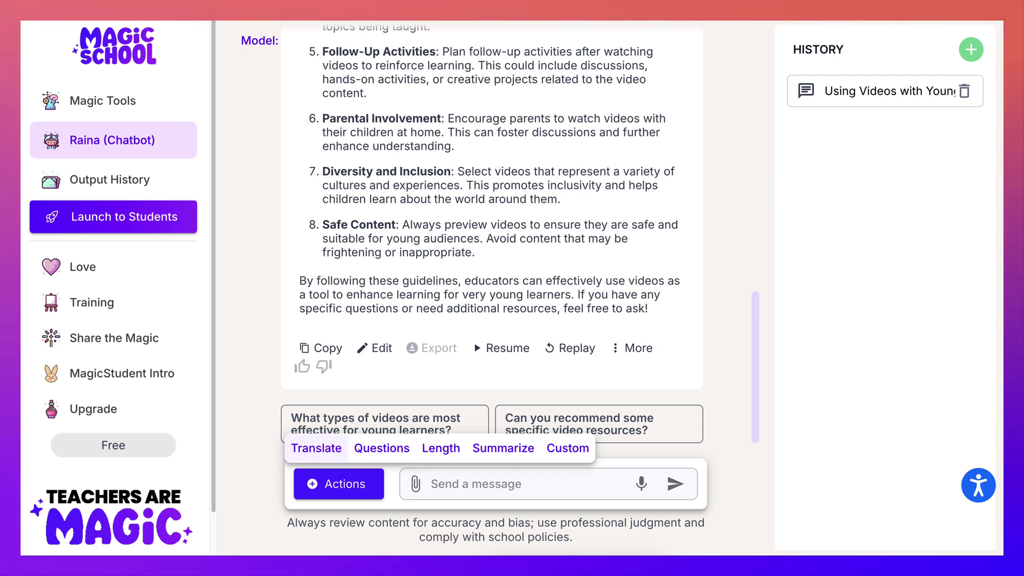
click(382, 448)
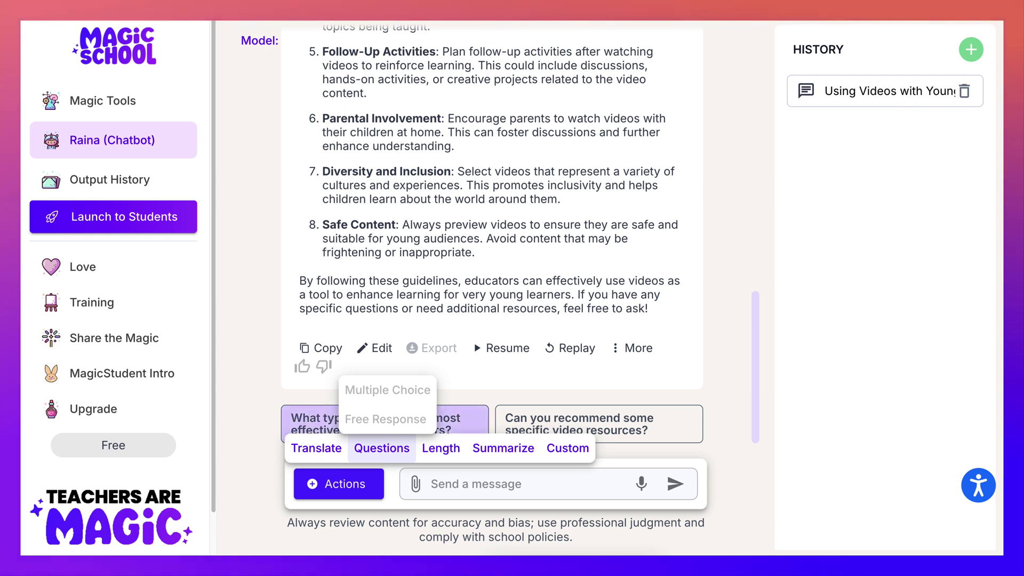
key(Escape)
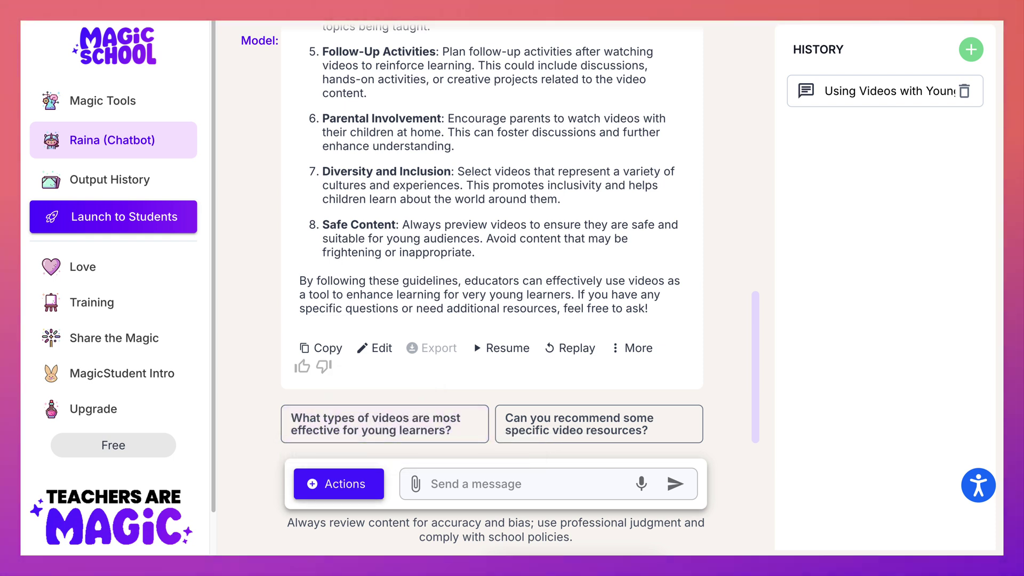
click(339, 484)
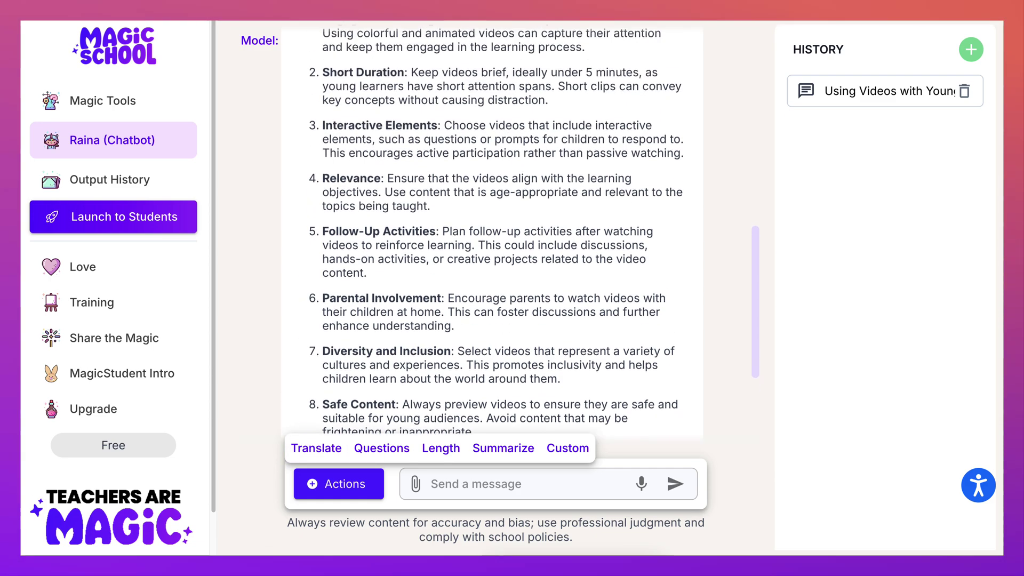
click(321, 348)
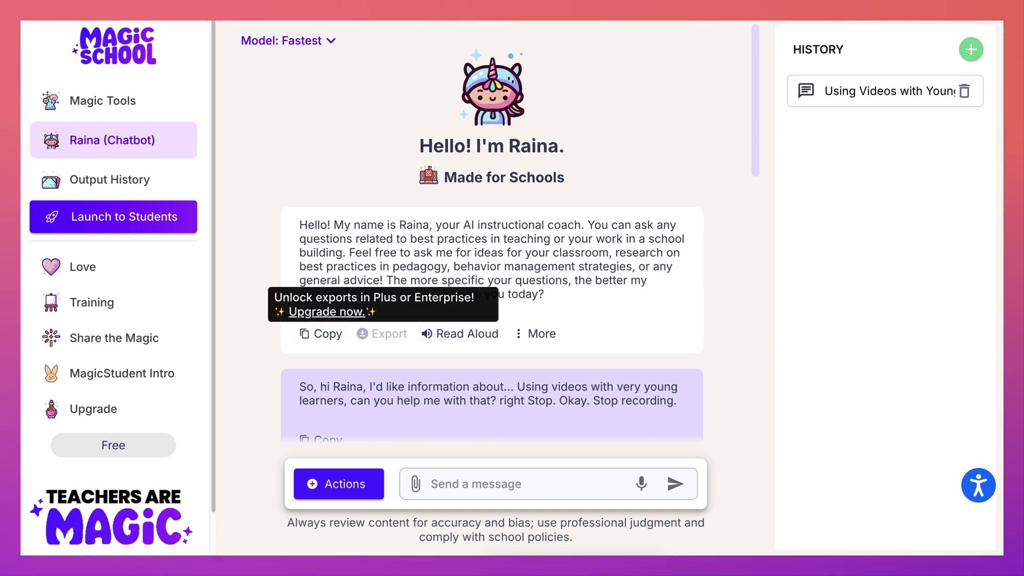
Check the chatbot's model list, keeping the Fastest model.
click(288, 40)
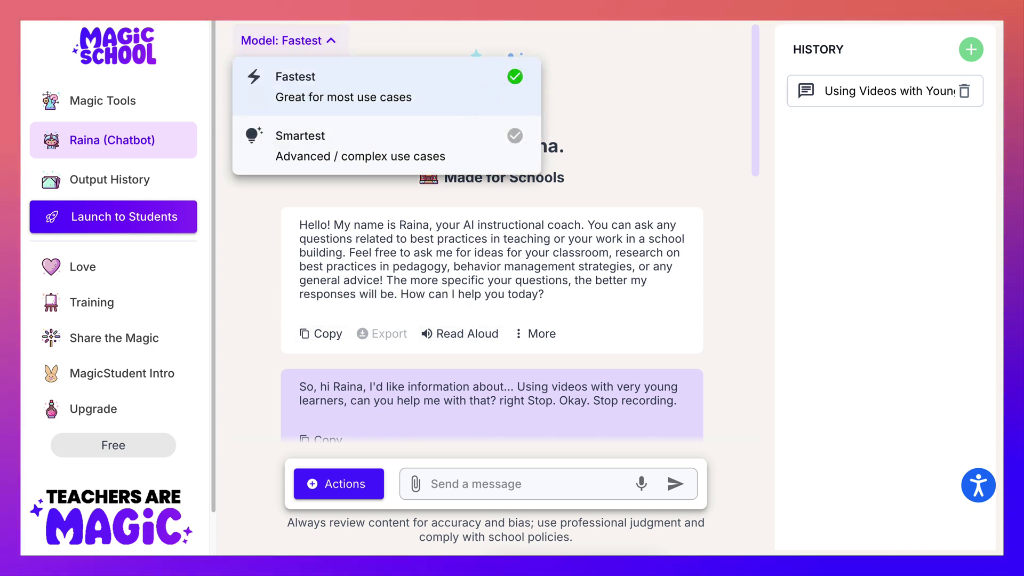
key(Escape)
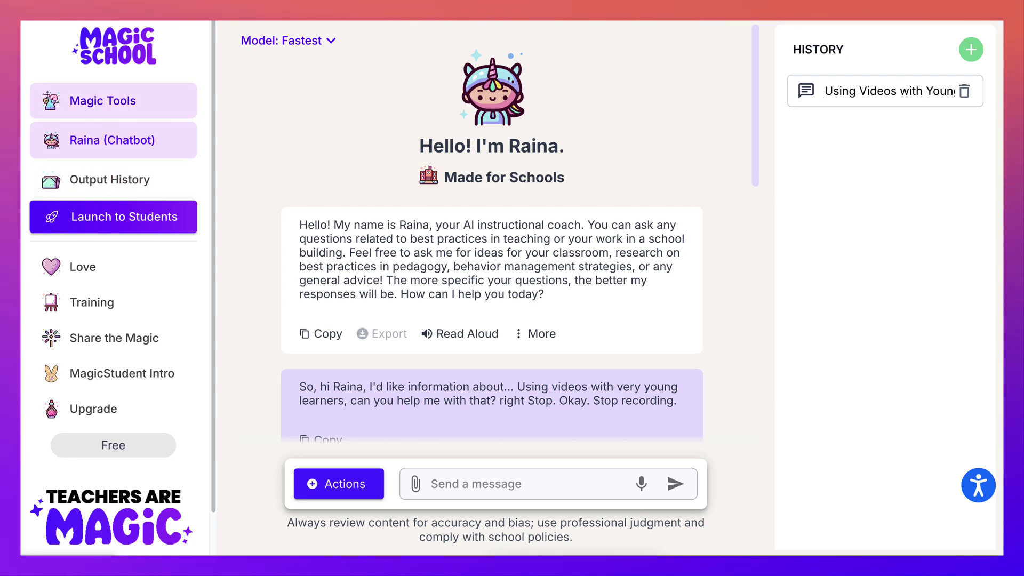
click(113, 101)
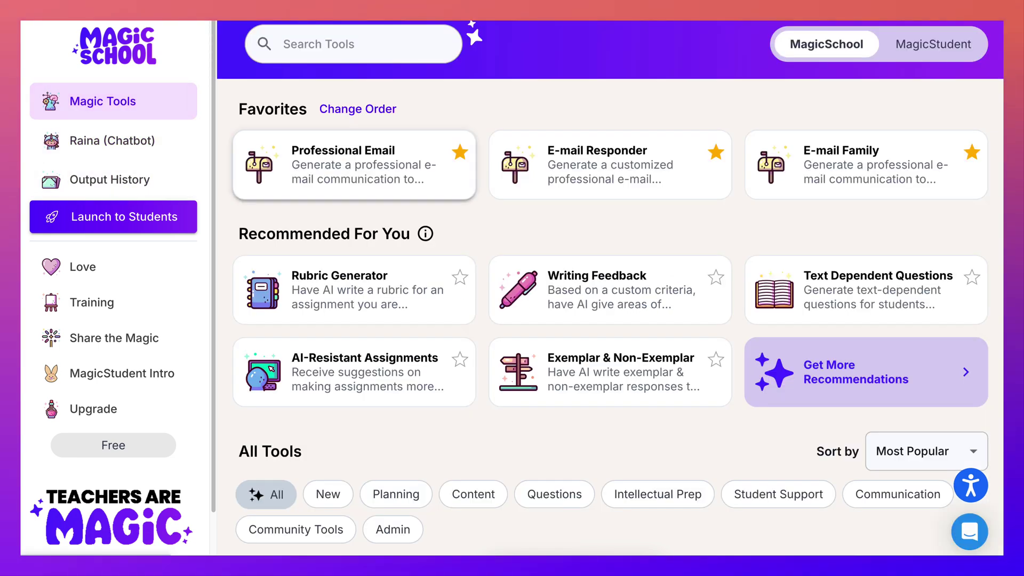
Scroll down to All Tools and open the Multiple Choice Quiz / Assessment card.
scroll(867, 299, down, 1)
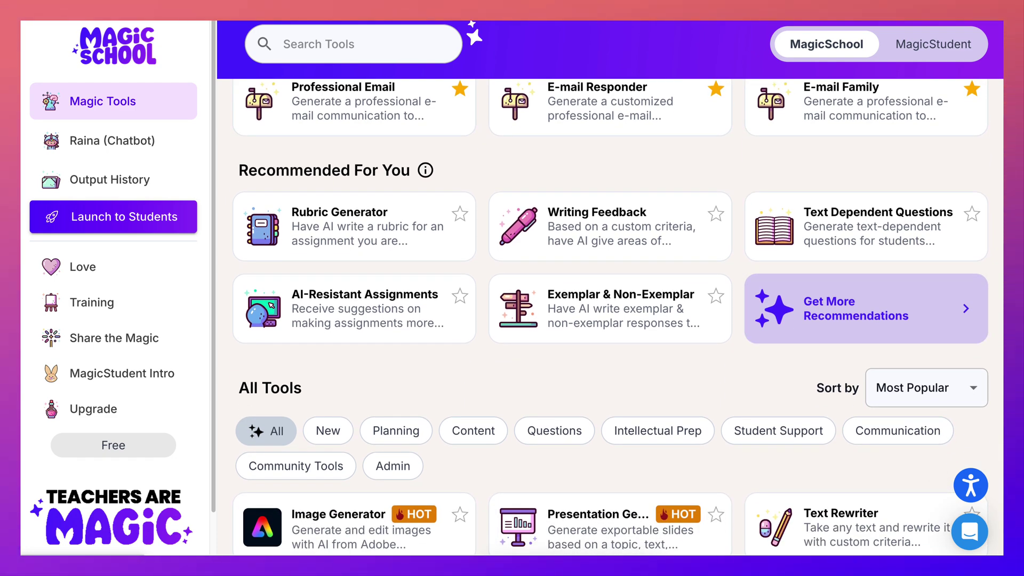
scroll(610, 308, down, 3)
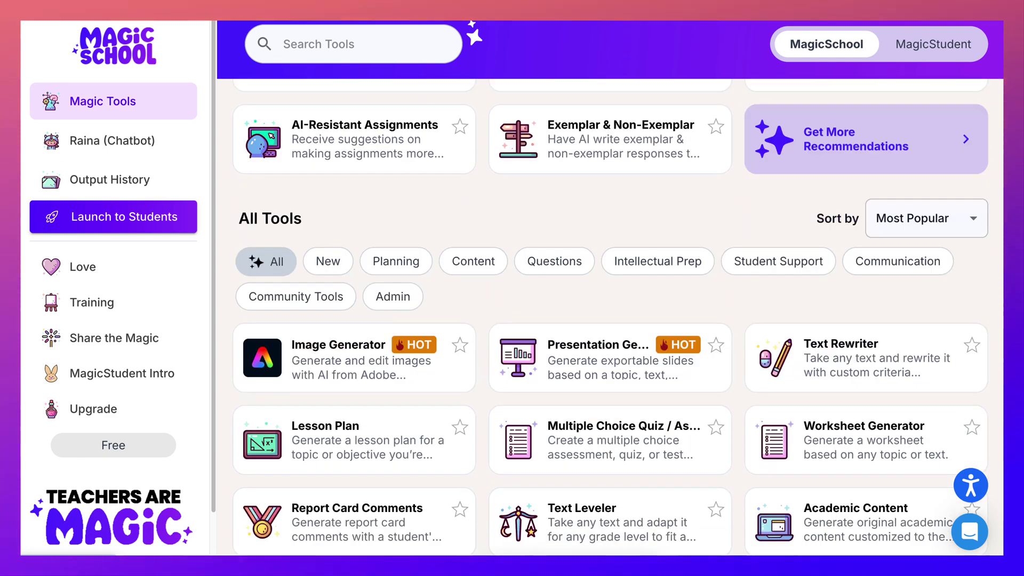
scroll(610, 317, down, 1)
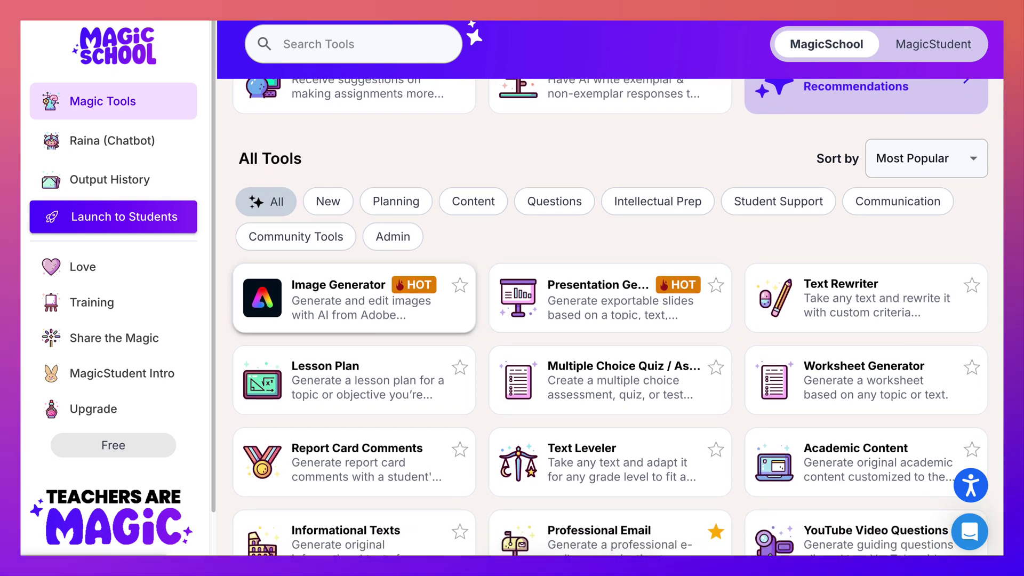
scroll(355, 306, down, 1)
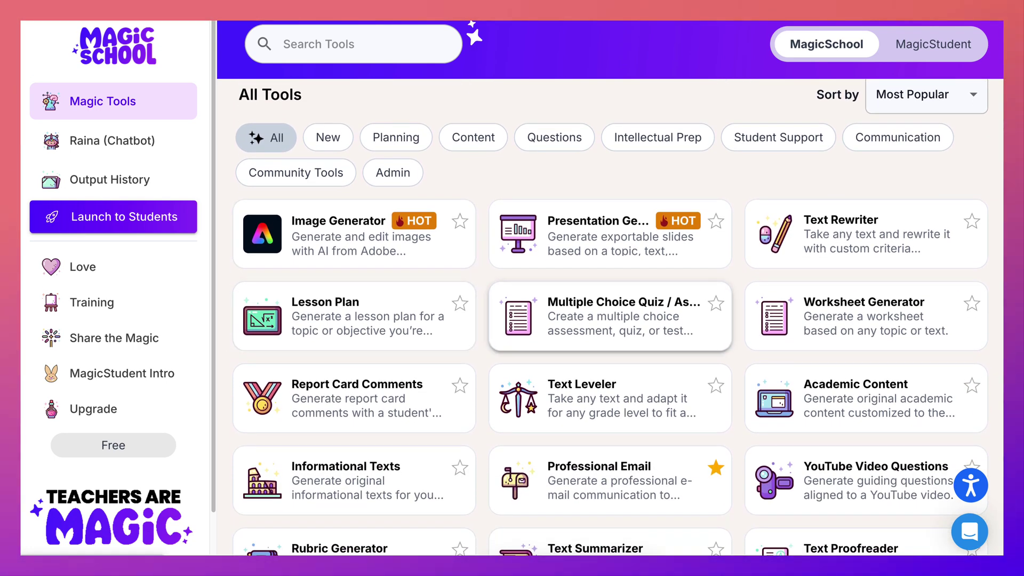
scroll(610, 315, down, 1)
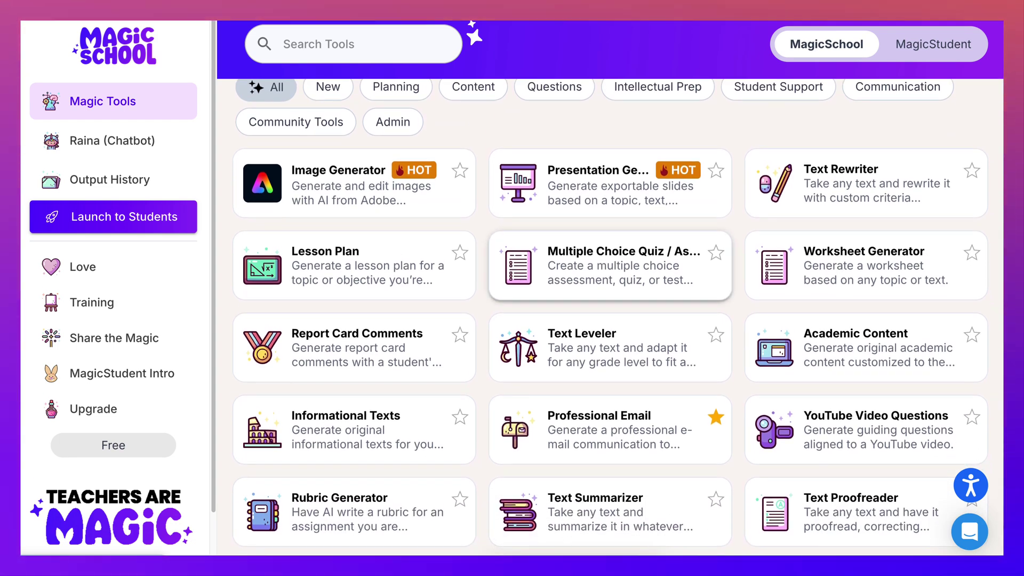
scroll(610, 316, up, 1)
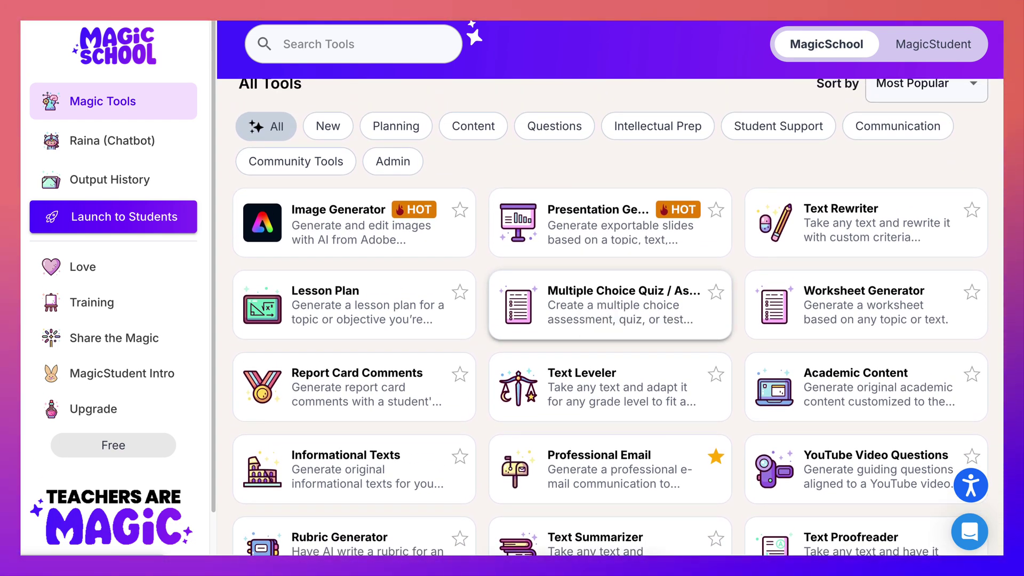
click(610, 305)
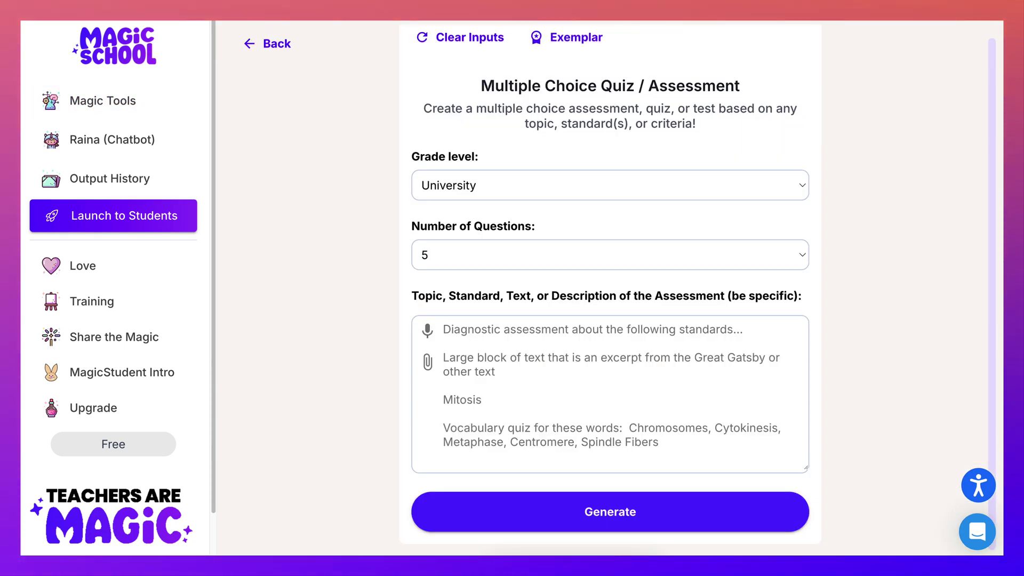
Set the quiz to 10 questions, paste Raina's video-for-young-learners reply as the topic, and generate.
click(610, 255)
click(610, 272)
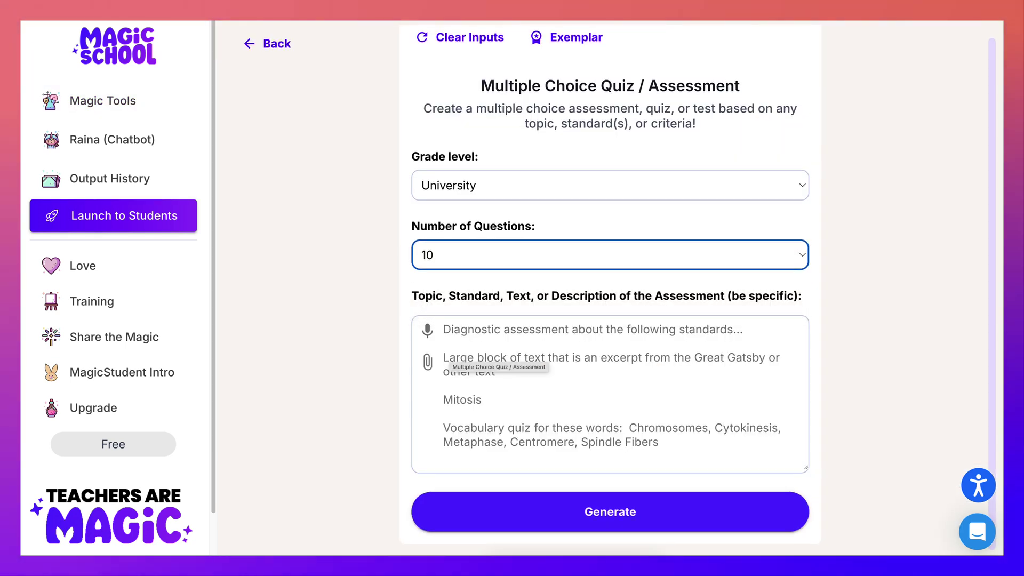
click(451, 353)
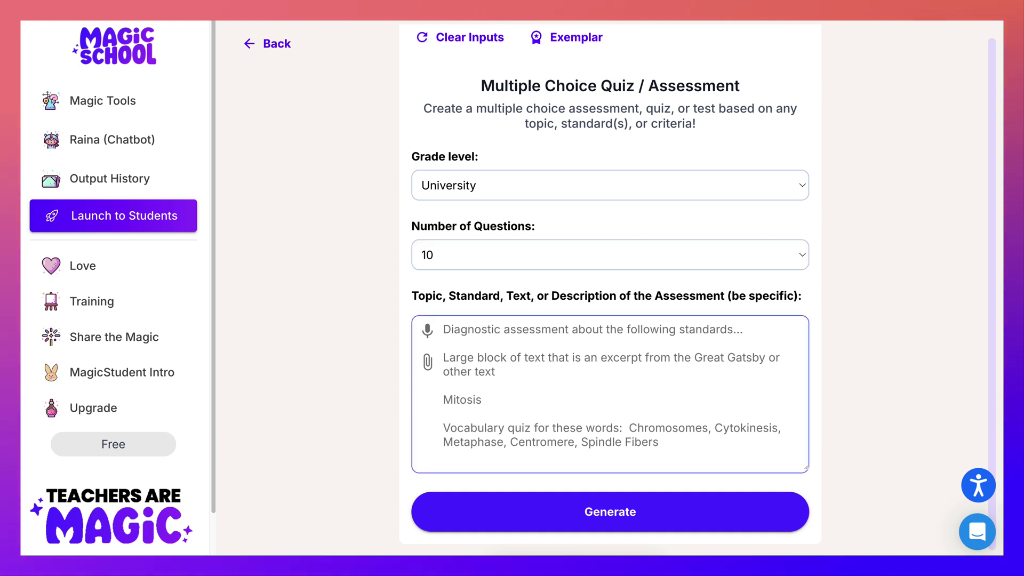
key(ctrl+v)
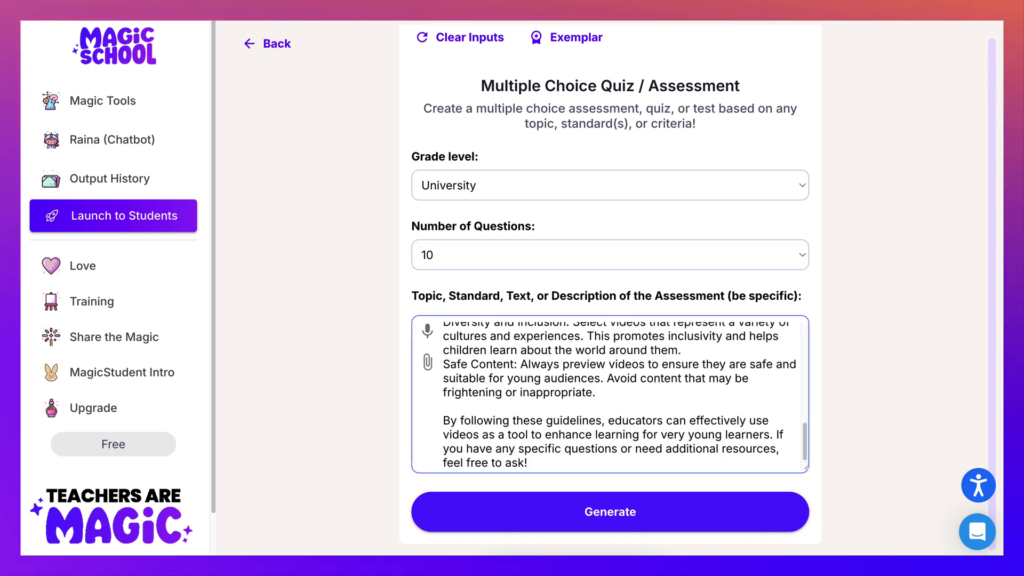
key(ctrl+Return)
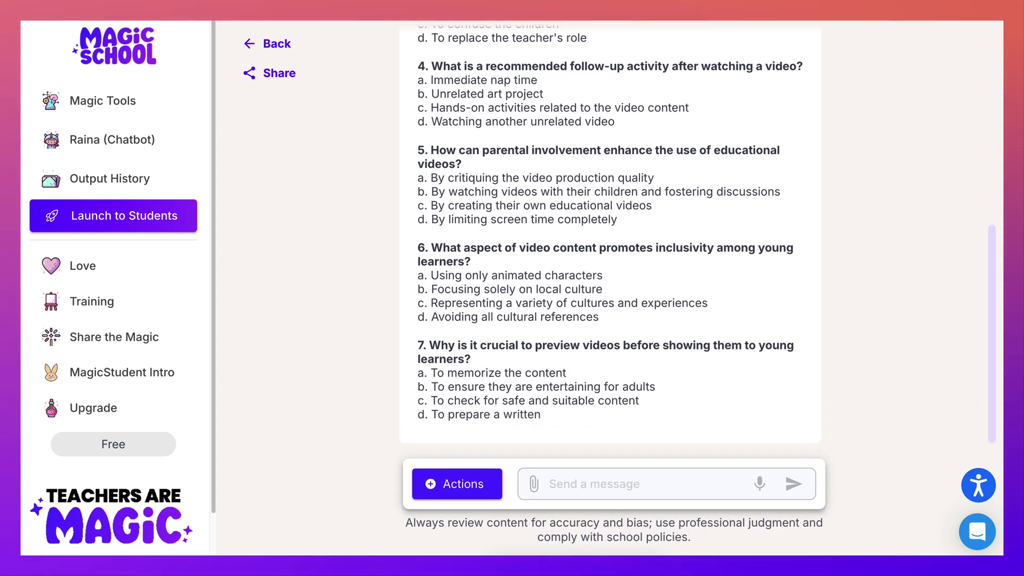
scroll(610, 240, up, 6)
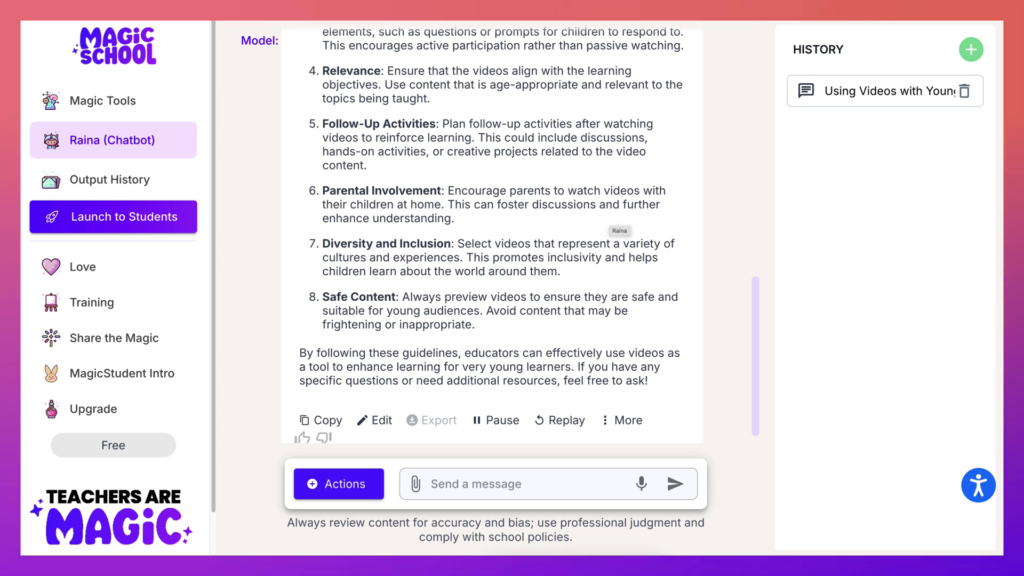
Pause the read-aloud of Raina's eight-point reply and scroll back up to the generated quiz.
scroll(491, 235, up, 10)
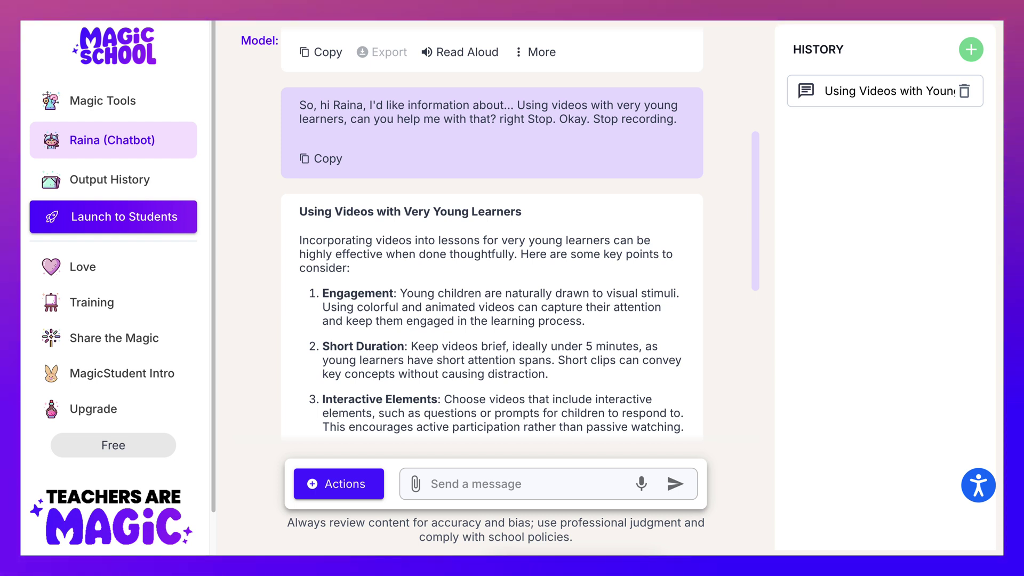
scroll(492, 267, down, 6)
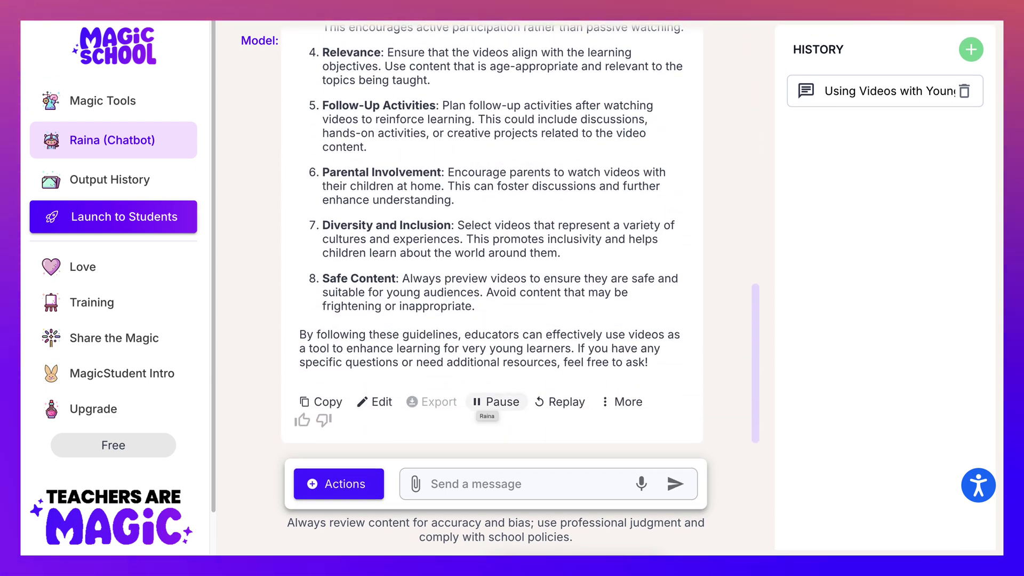
click(495, 402)
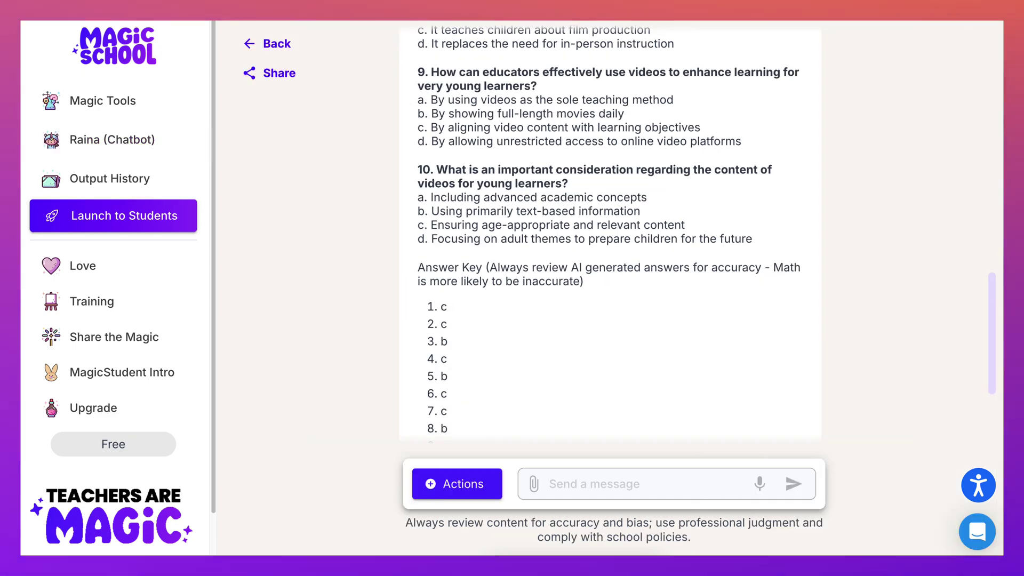
scroll(610, 234, up, 6)
scroll(609, 234, up, 6)
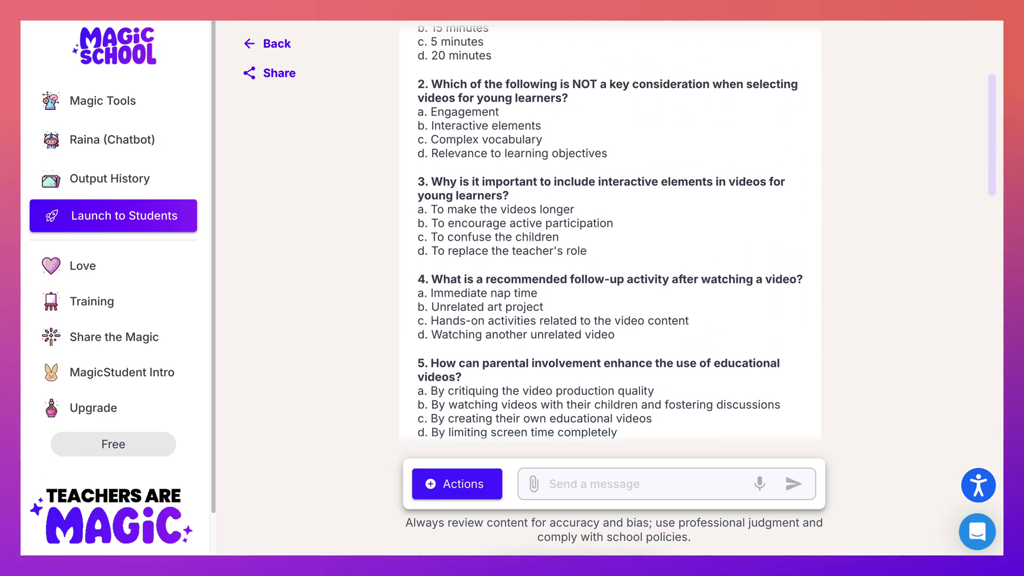